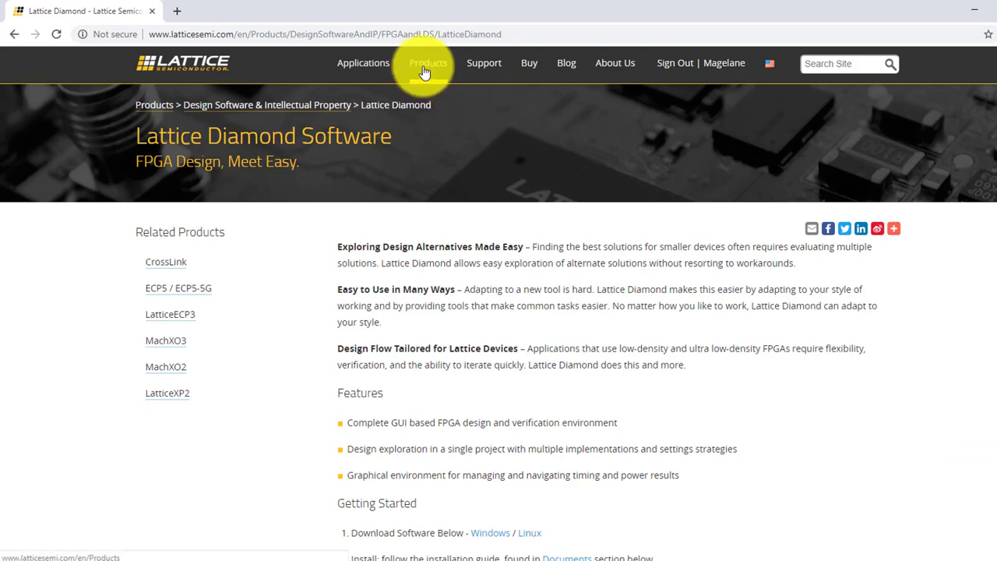
Open the Diamond free license request form via Products > Lattice Diamond > Licensing
mouse_move(427, 67)
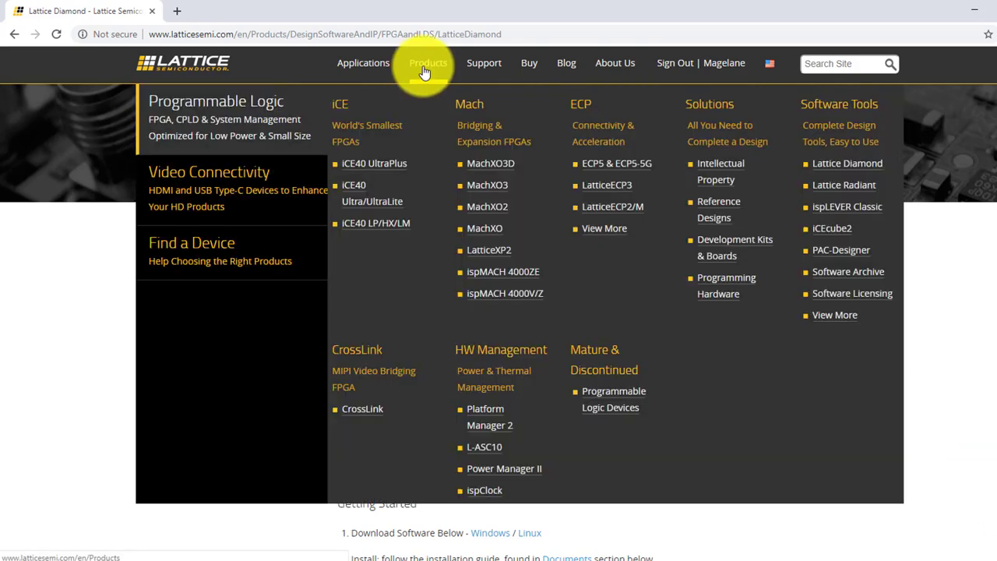
click(852, 165)
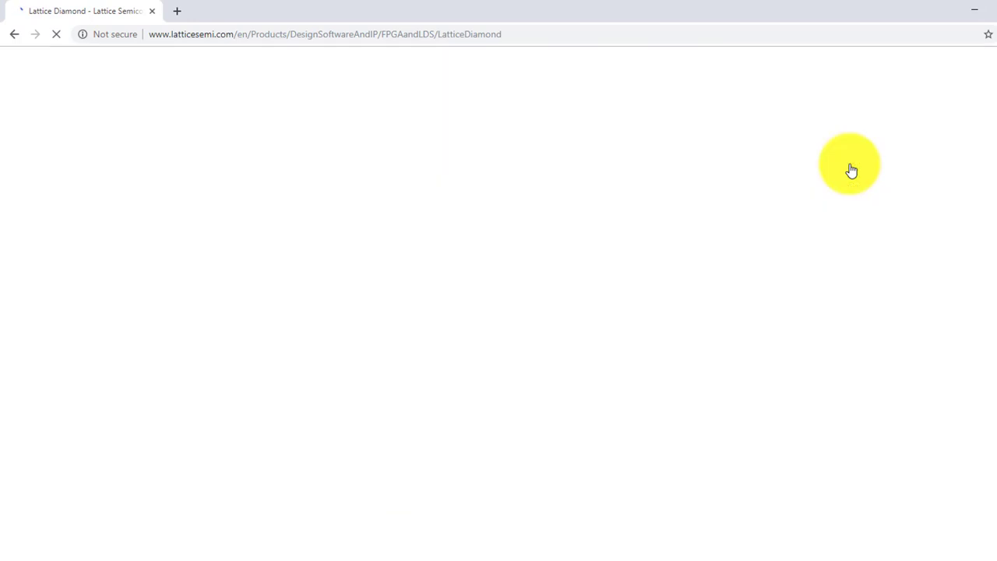
scroll(477, 307, down, 5)
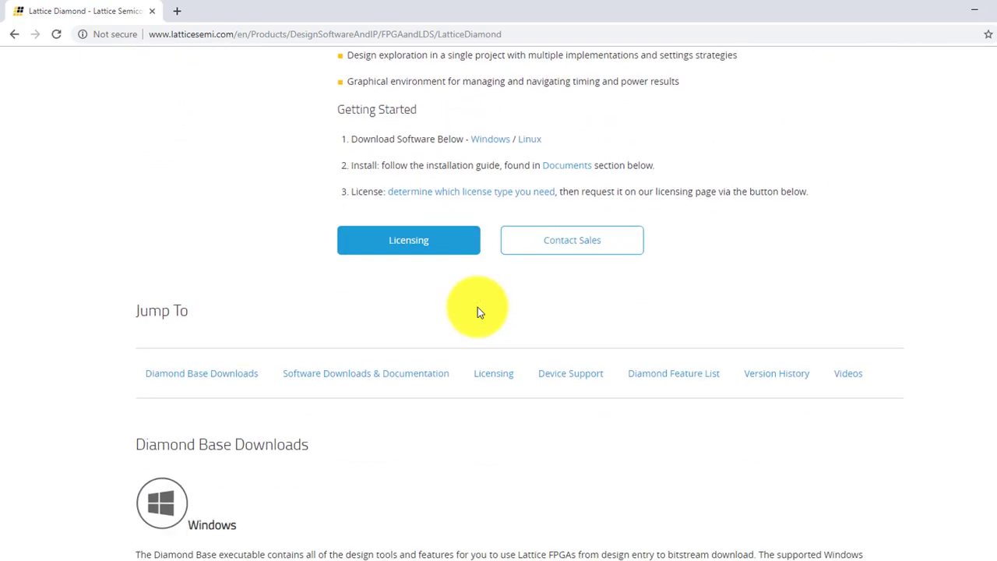
click(503, 381)
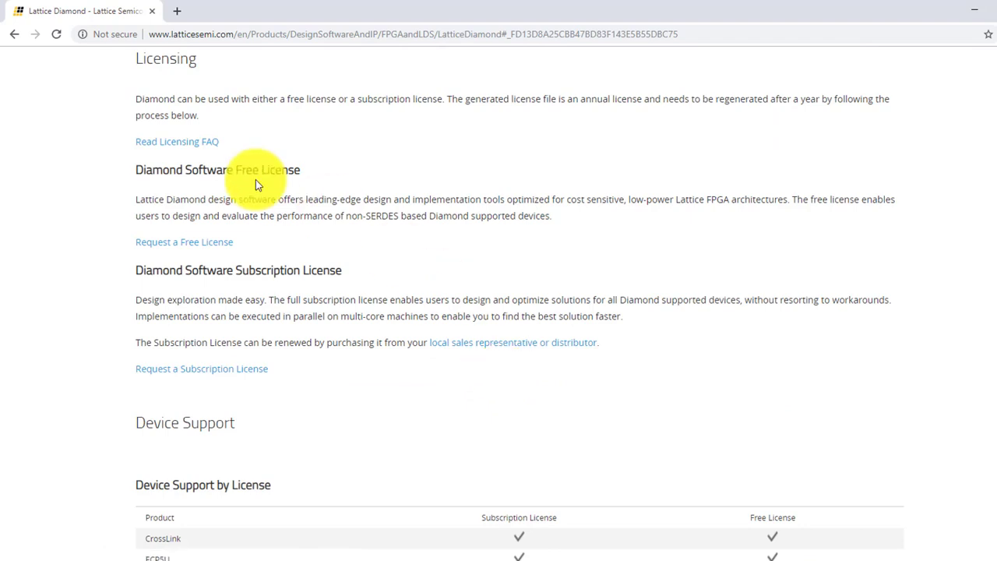
click(185, 248)
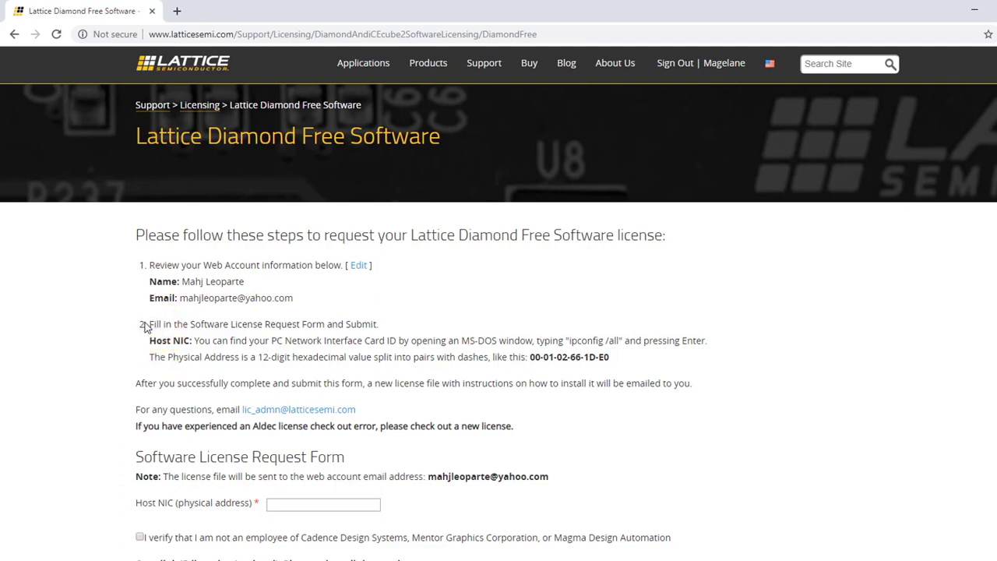
Run ipconfig /all in Command Prompt to list the network adapters
key(alt+Tab)
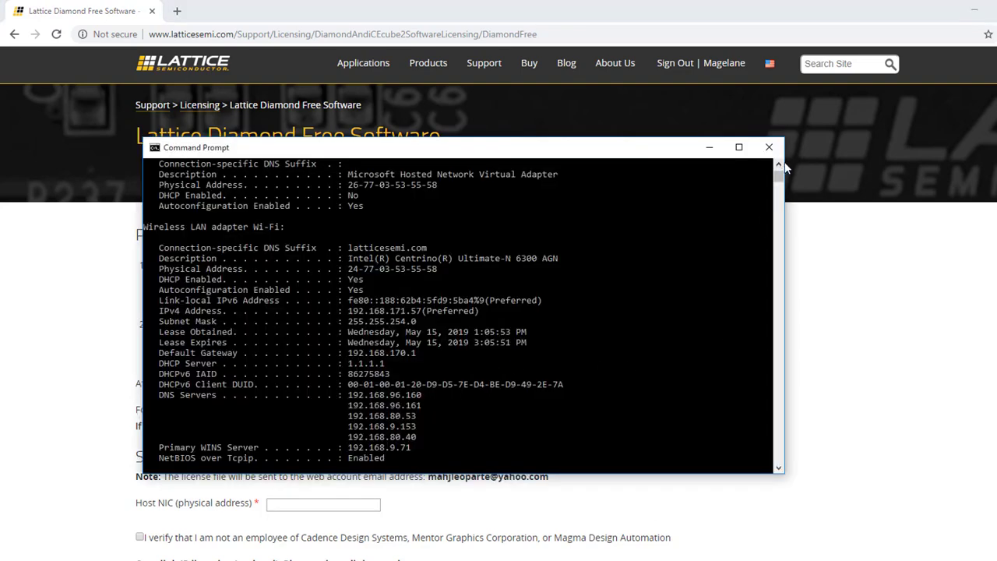
drag(782, 179, 781, 167)
text(ipco)
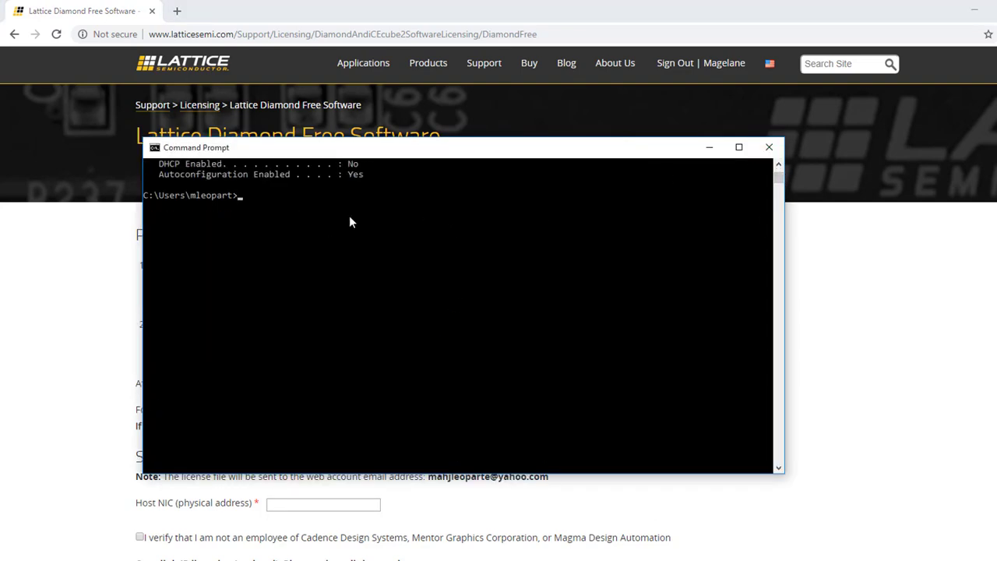
text(nfig /all)
key(Return)
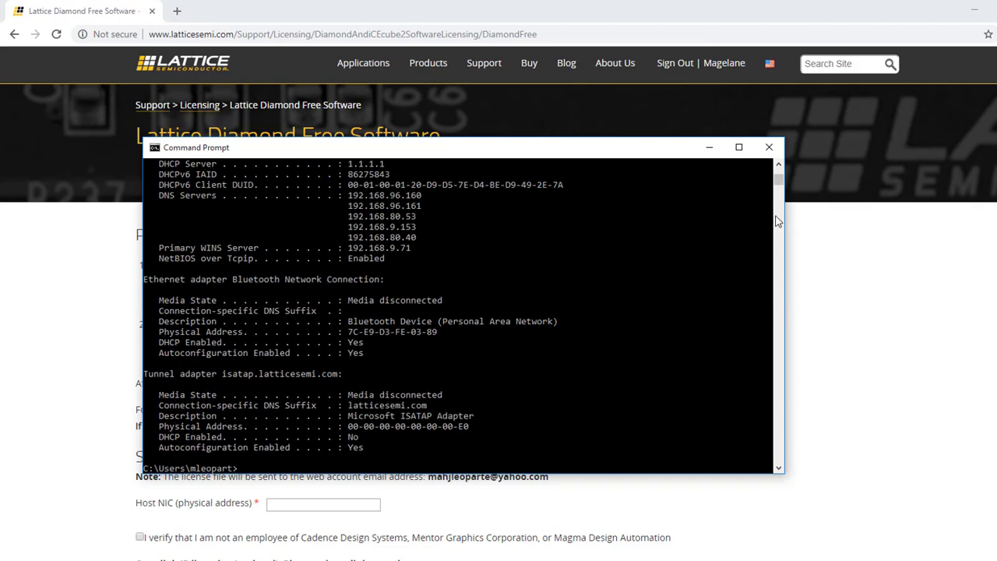
Copy the Wi-Fi adapter's physical address and paste it into the Host NIC field
drag(782, 182, 779, 170)
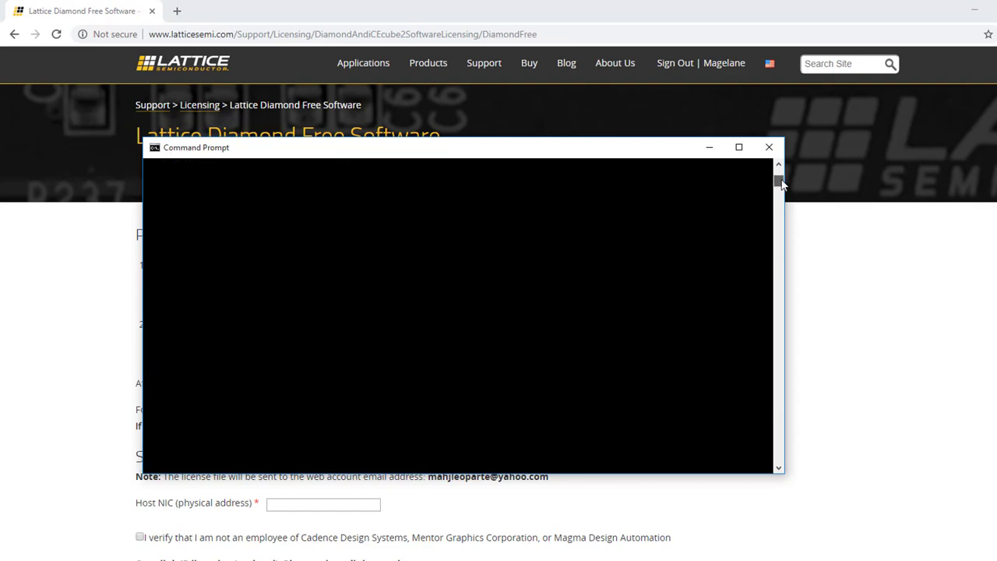
scroll(480, 334, down, 9)
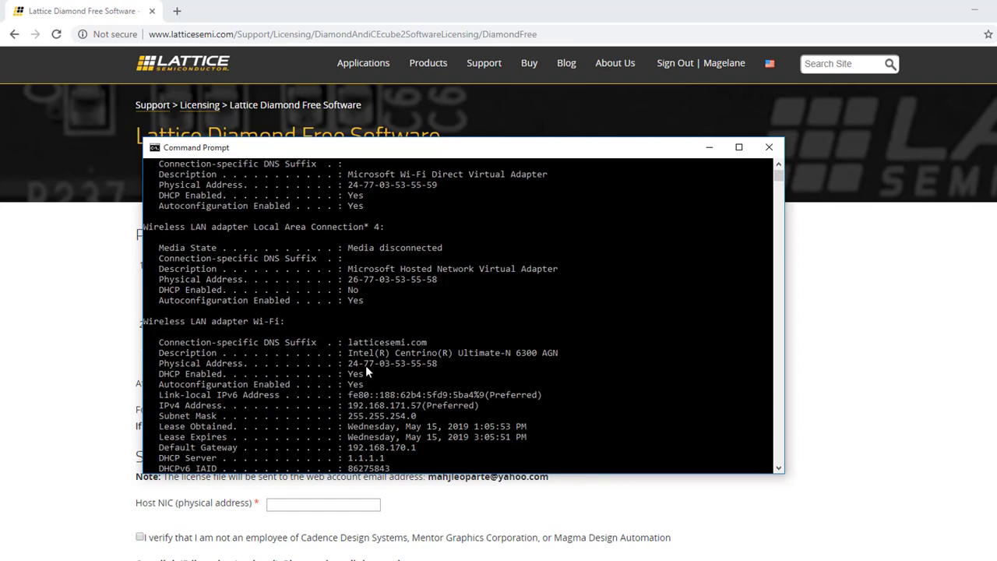
drag(348, 362, 435, 369)
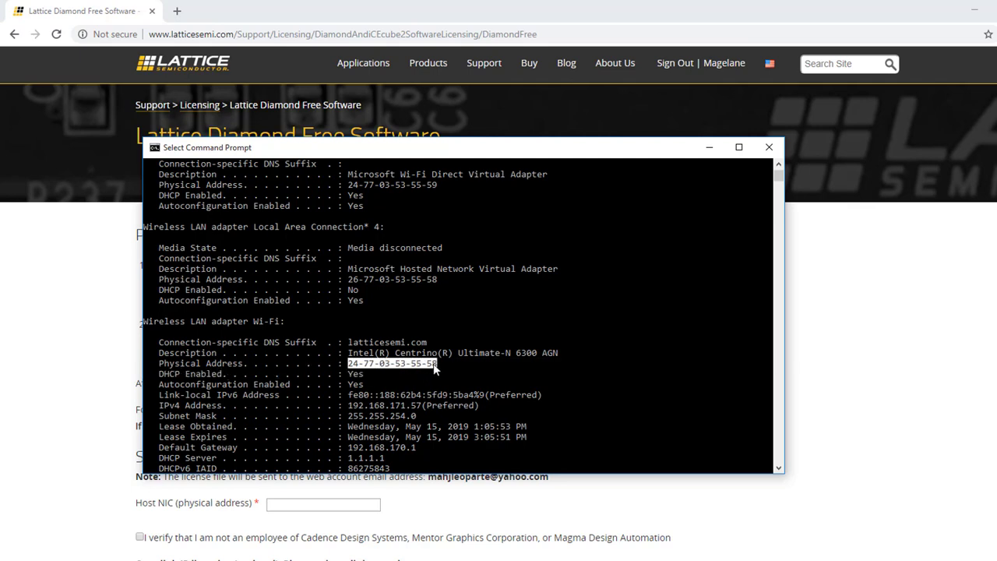
key(ctrl+c)
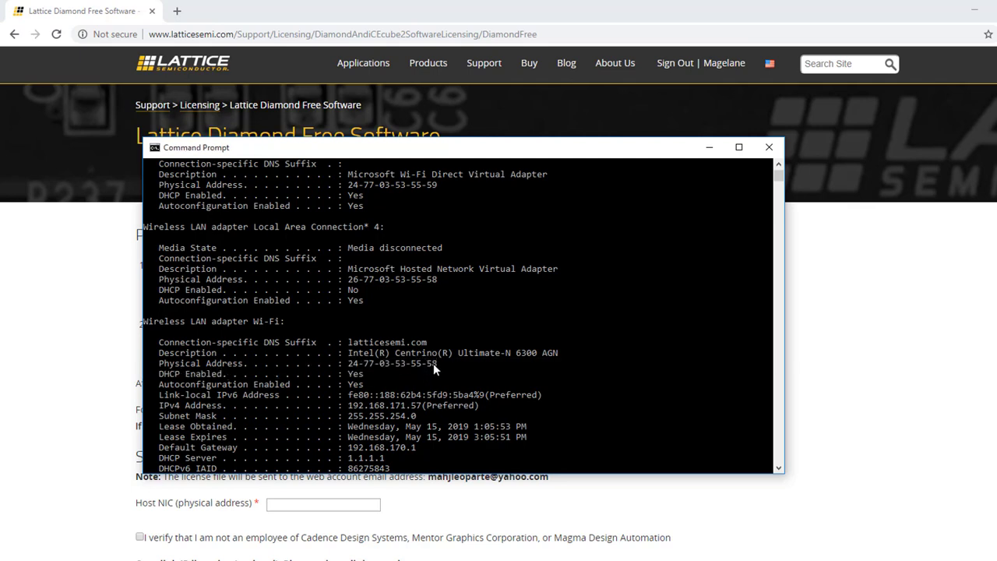
click(708, 151)
click(330, 504)
key(ctrl+v)
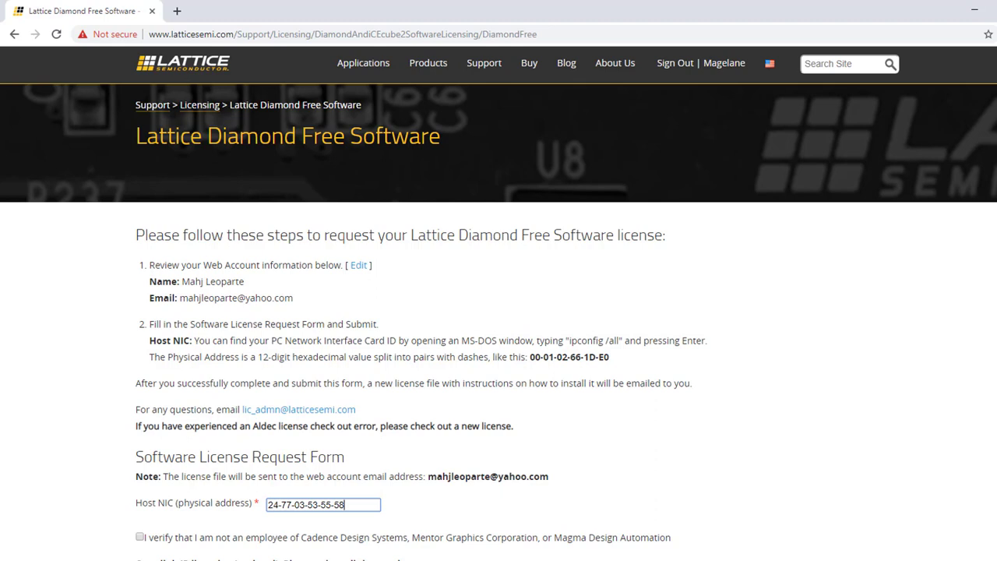
Tick the non-employee verification statement and submit the form with Generate License
scroll(981, 248, down, 3)
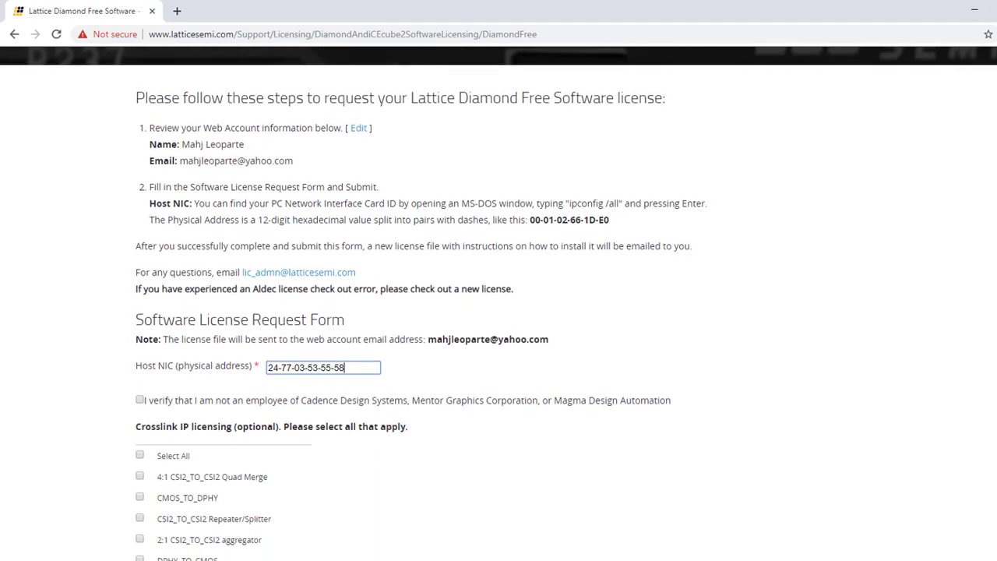
click(139, 401)
scroll(498, 303, down, 5)
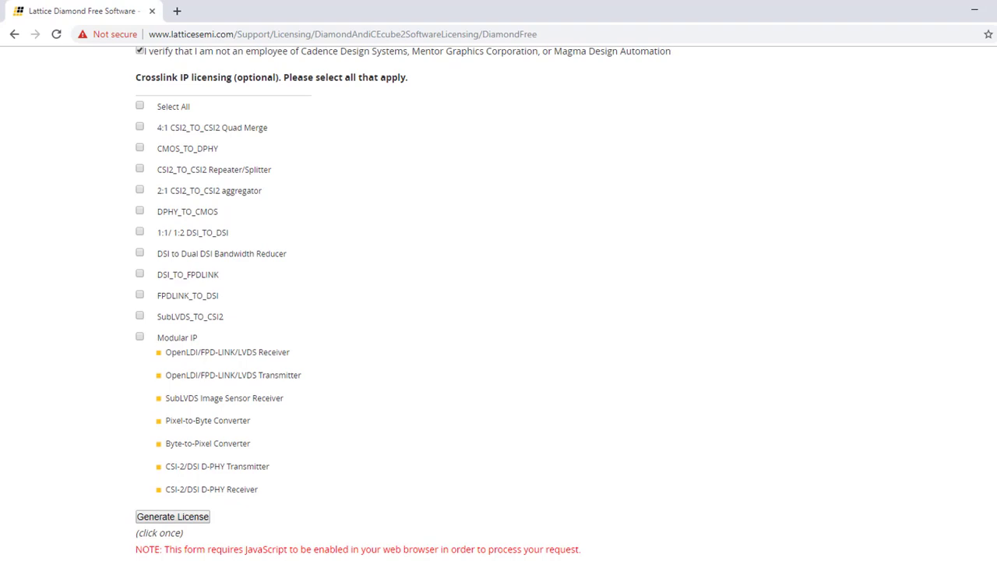
scroll(948, 325, down, 2)
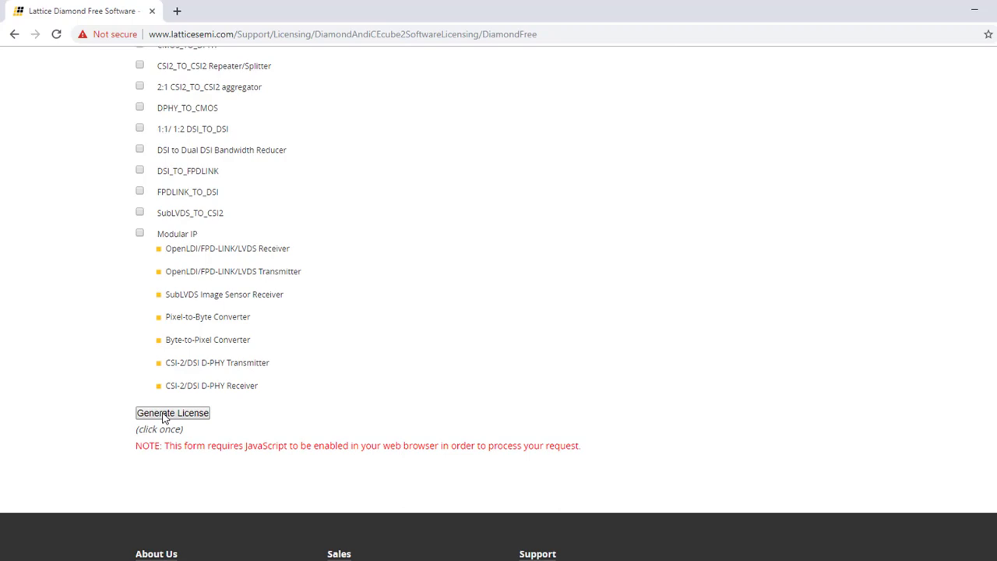
click(172, 413)
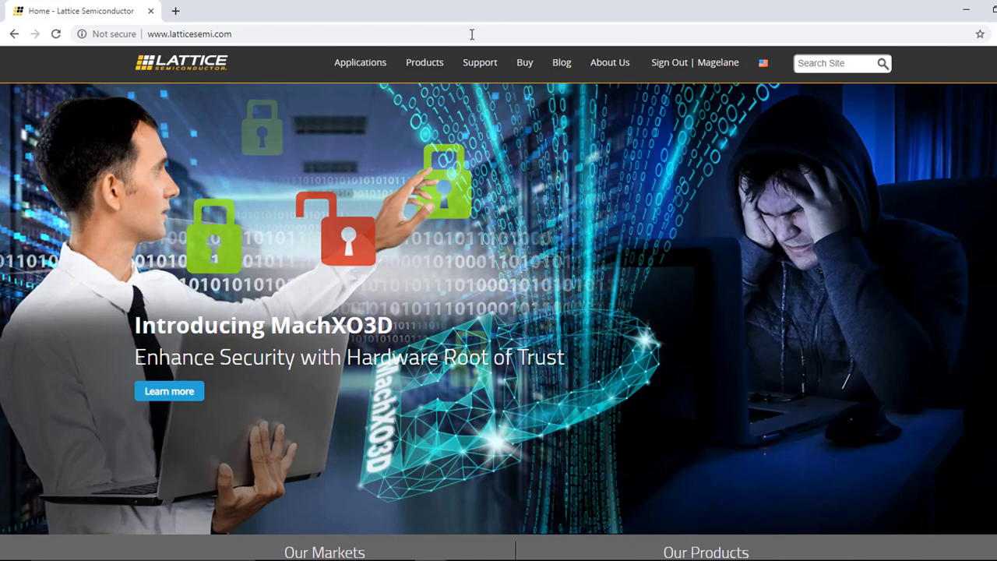
Reopen the Diamond free license request via Support > Licensing > Lattice Diamond Design Software
mouse_move(475, 68)
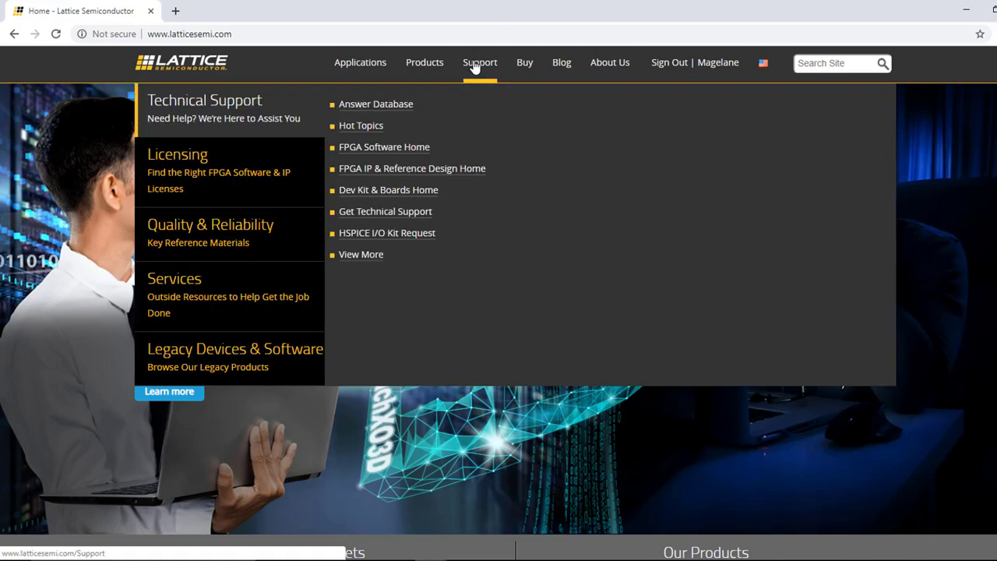
mouse_move(227, 192)
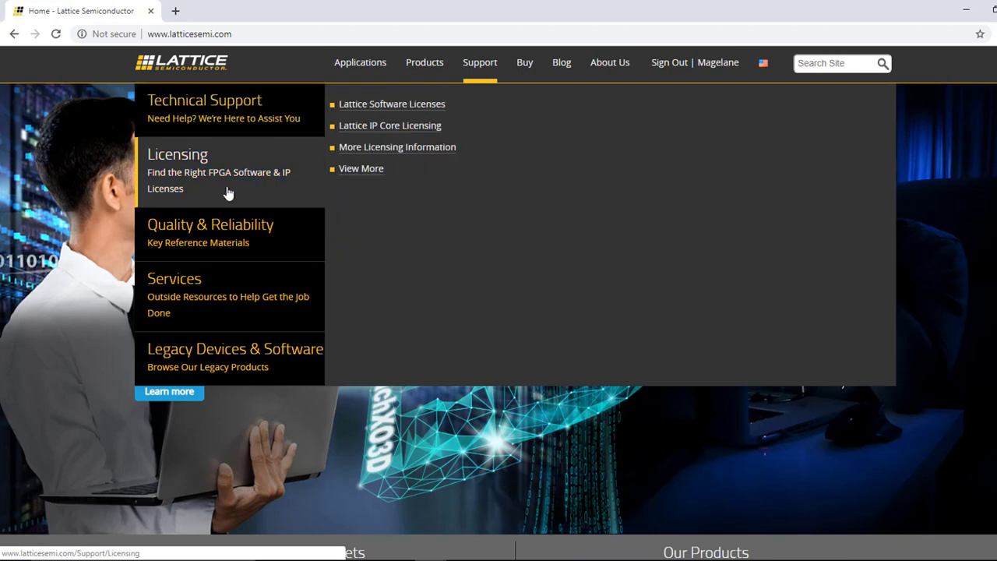
click(228, 192)
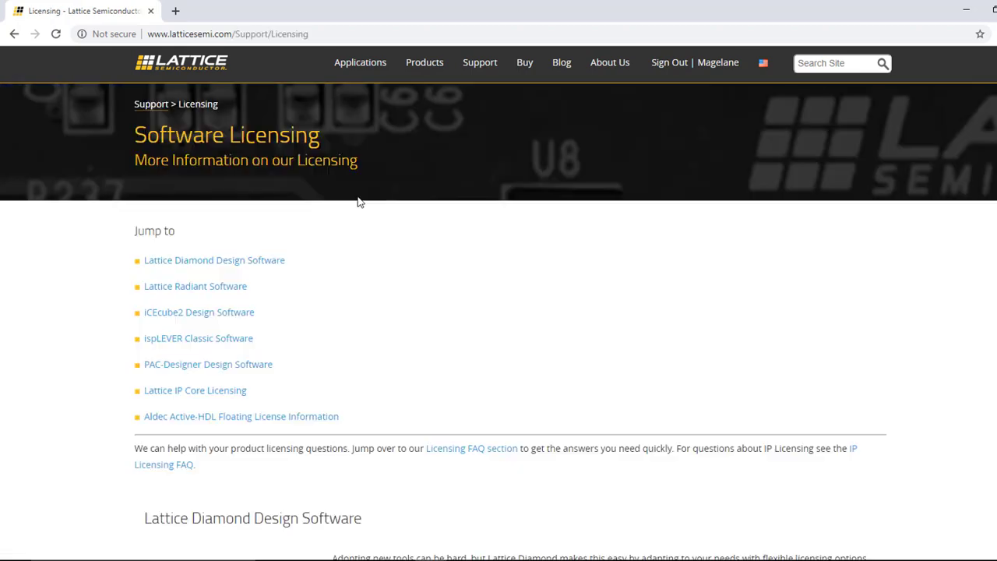
click(207, 264)
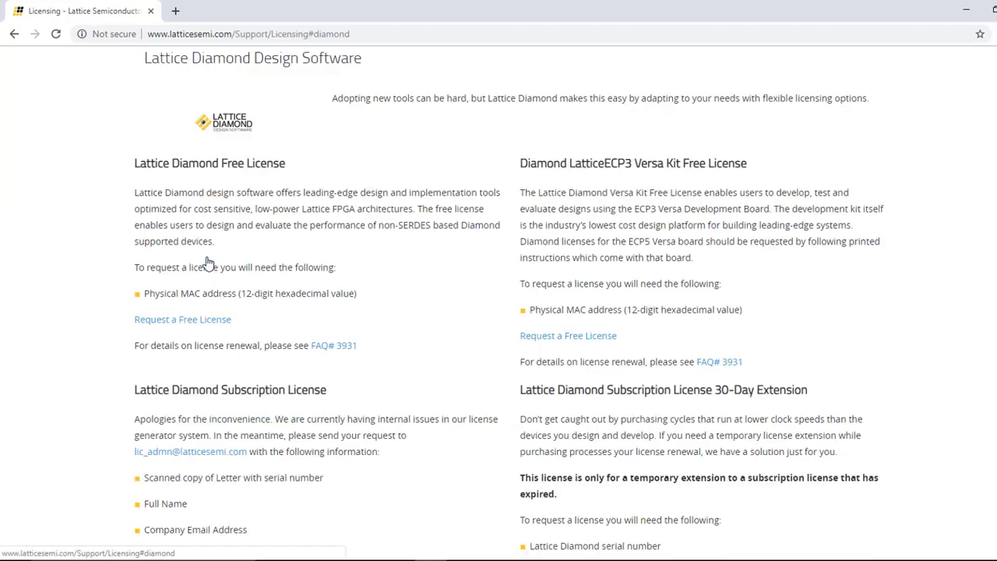
click(204, 321)
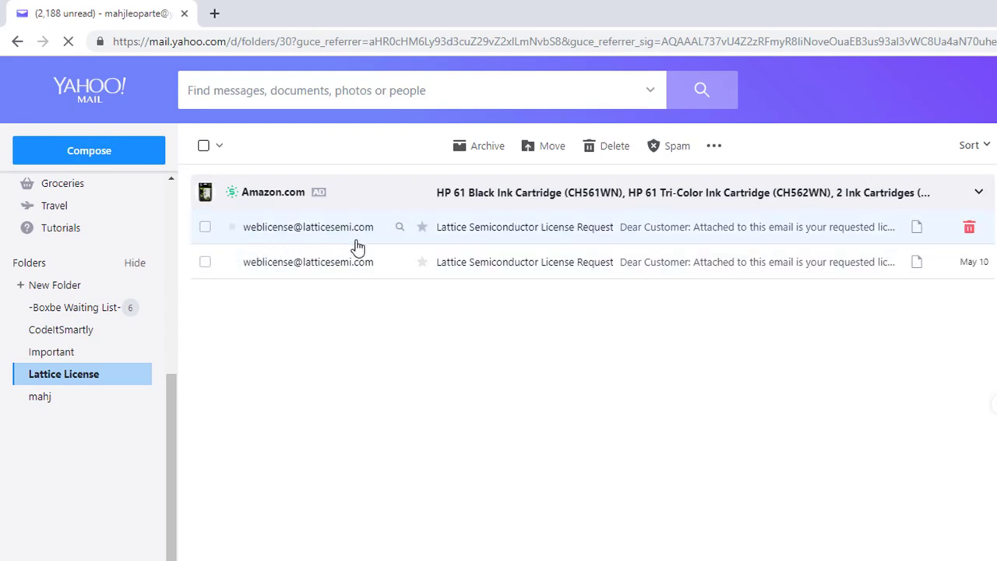
Open the Lattice Semiconductor License Request email and scroll through its contents
click(492, 237)
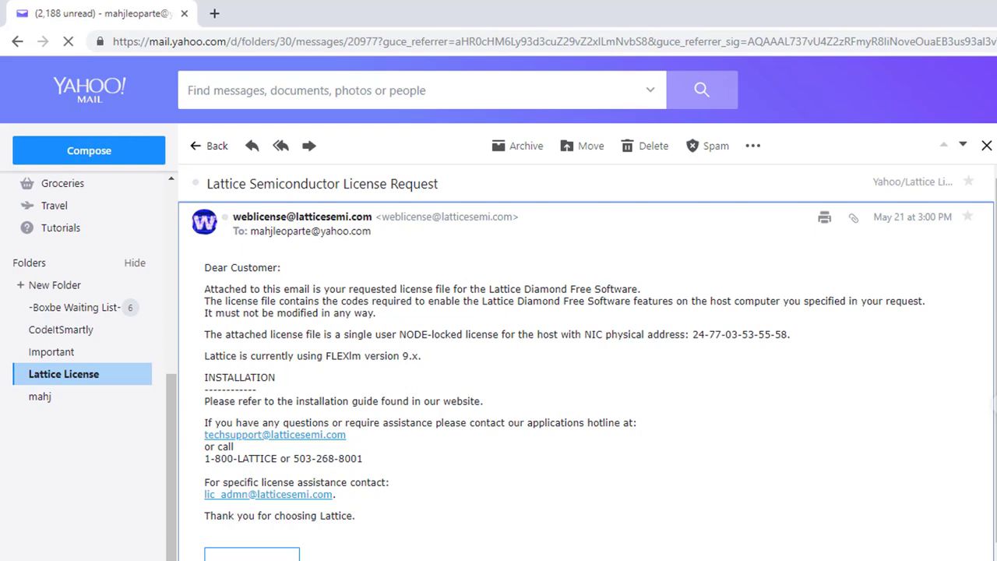
scroll(86, 351, down, 1)
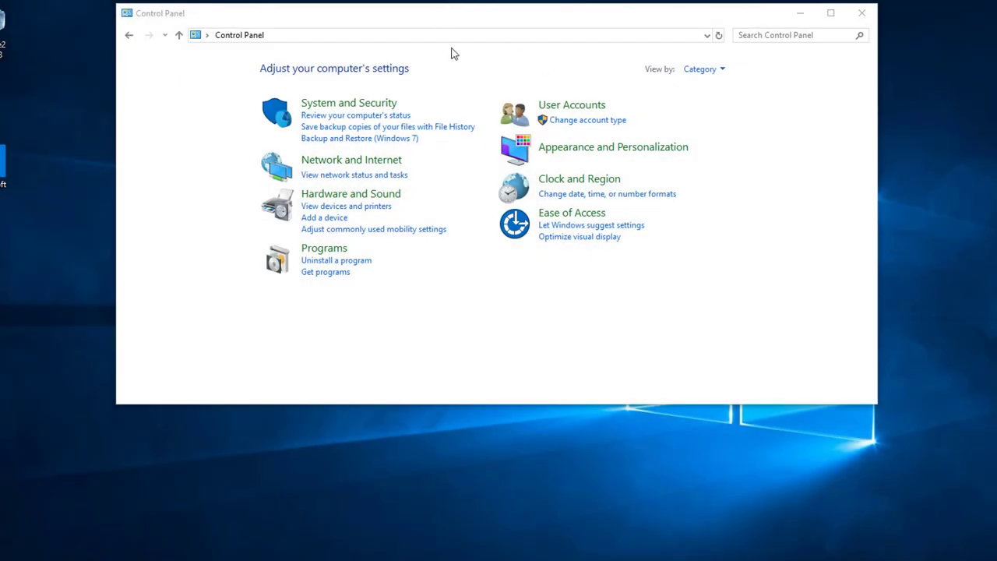
Open Environment Variables via System and Security > System > Advanced system settings
click(450, 36)
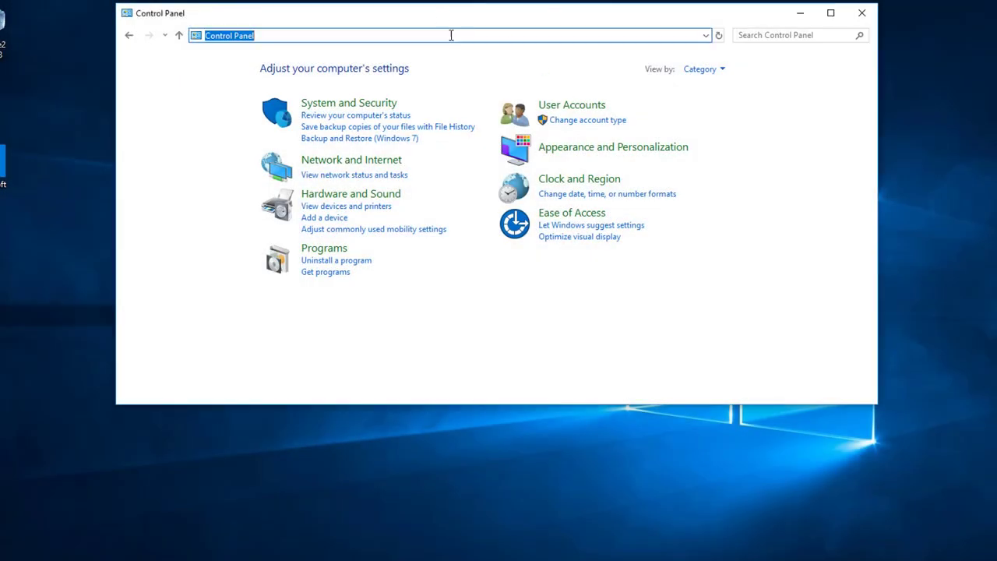
click(385, 106)
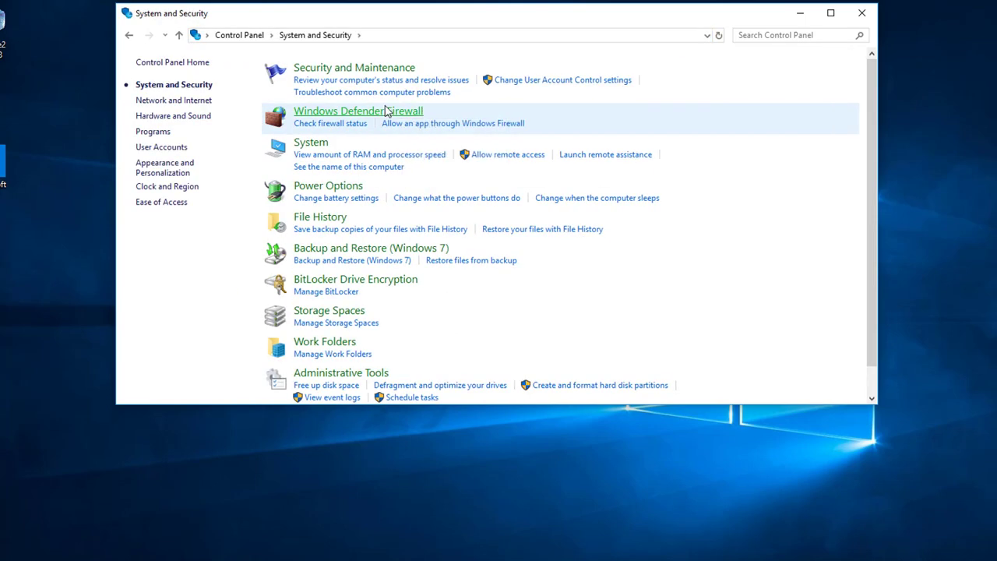
click(328, 146)
click(209, 138)
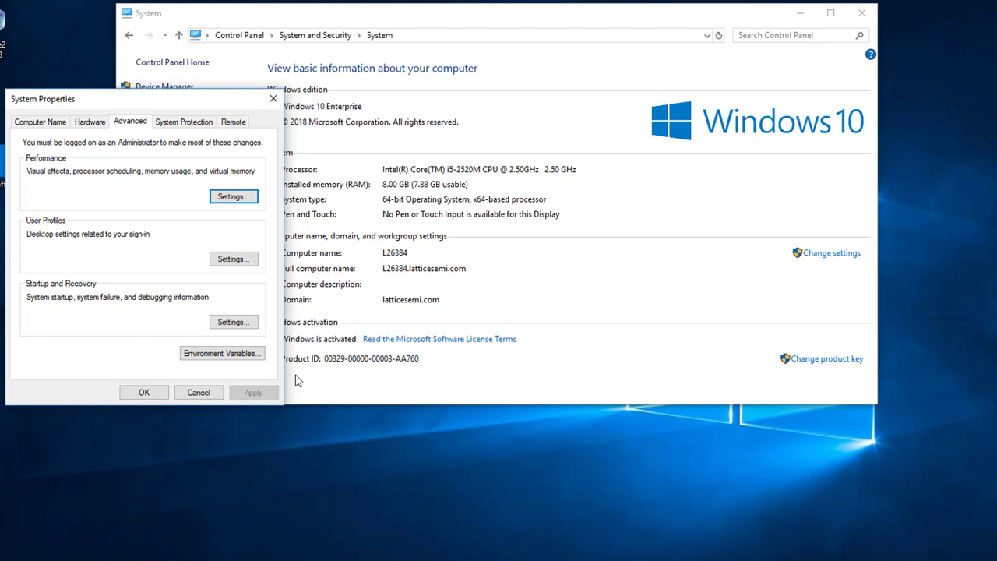
click(247, 355)
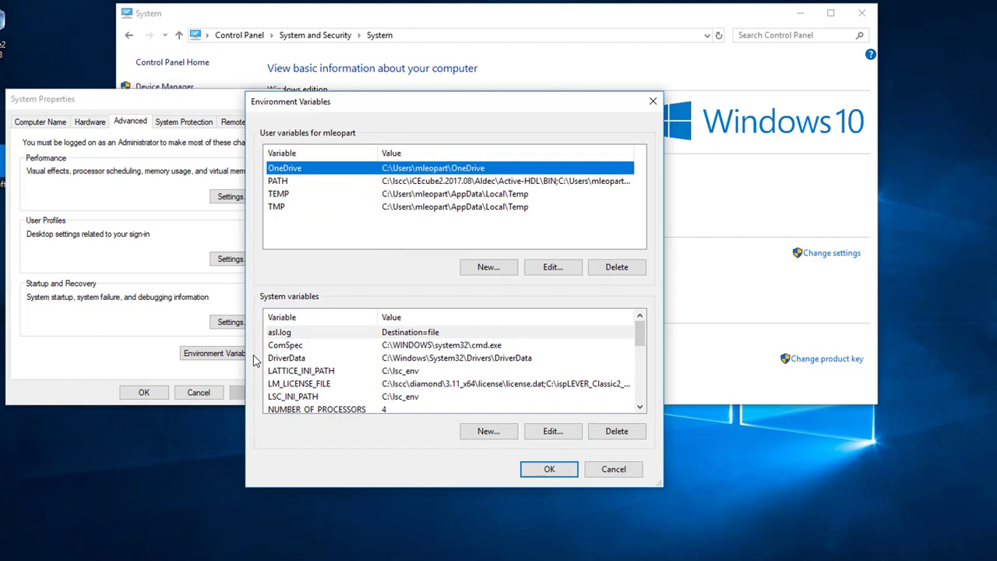
Review the LM_LICENSE_FILE paths, led by the Diamond 3.11 license.dat, and confirm them
click(300, 383)
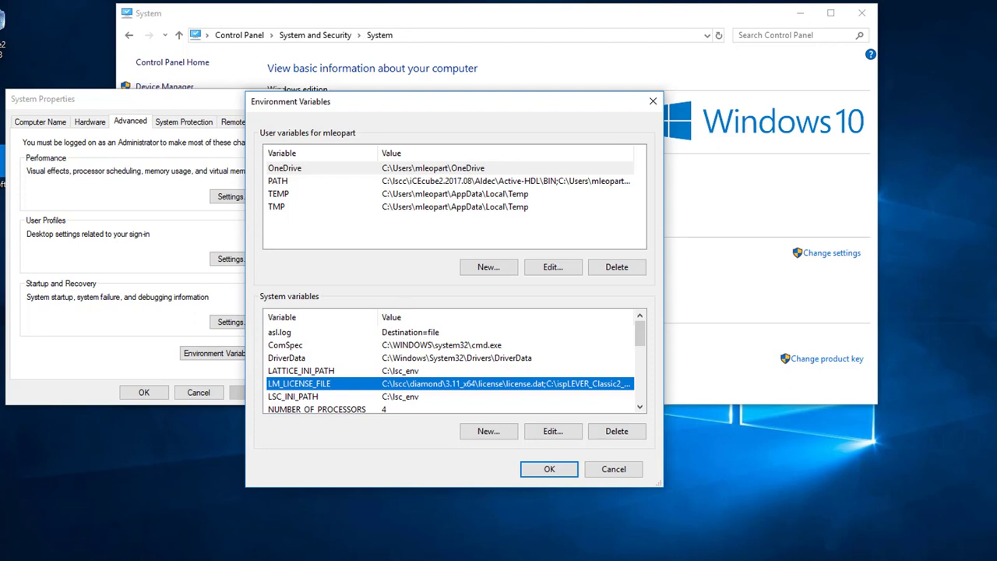
click(569, 432)
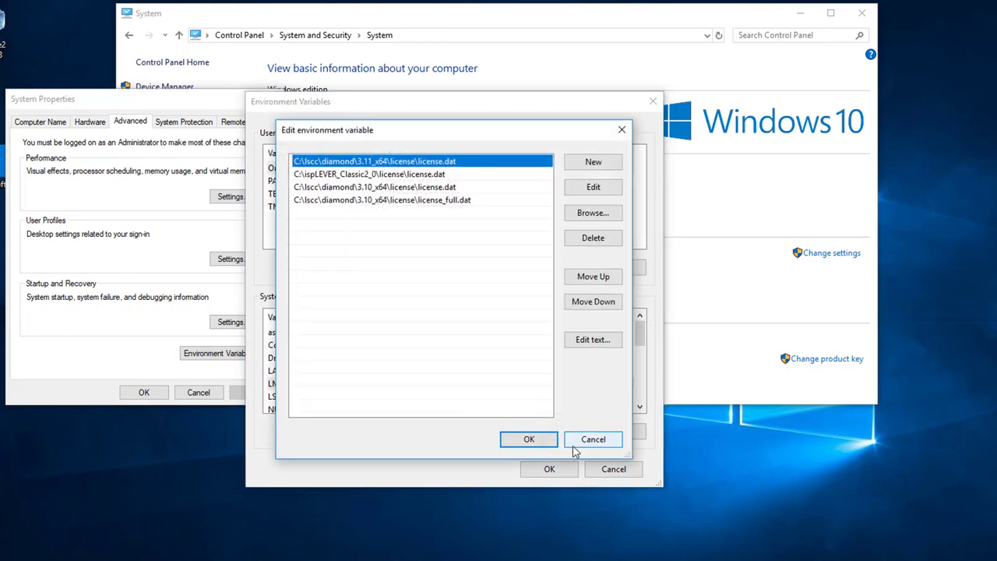
click(529, 442)
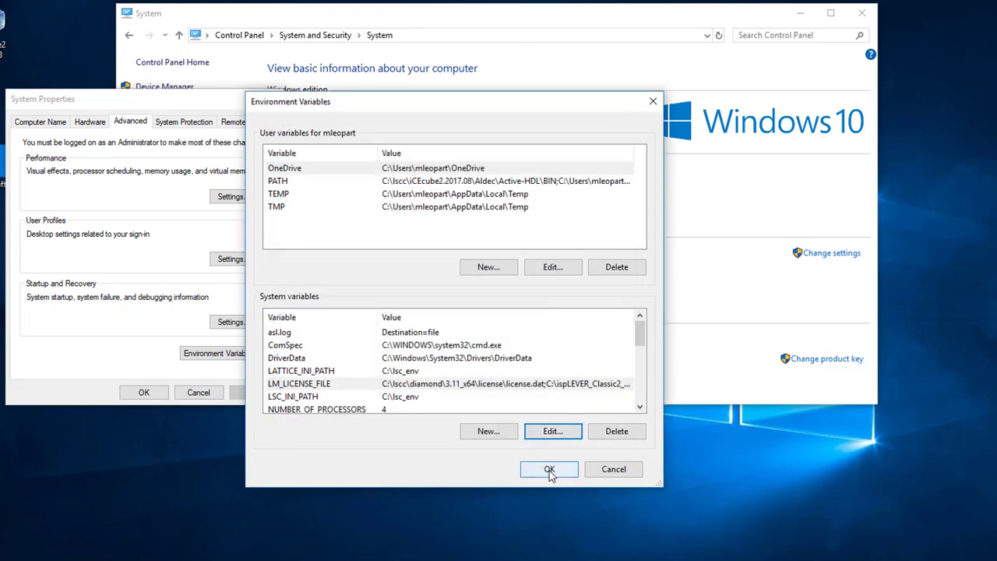
click(550, 471)
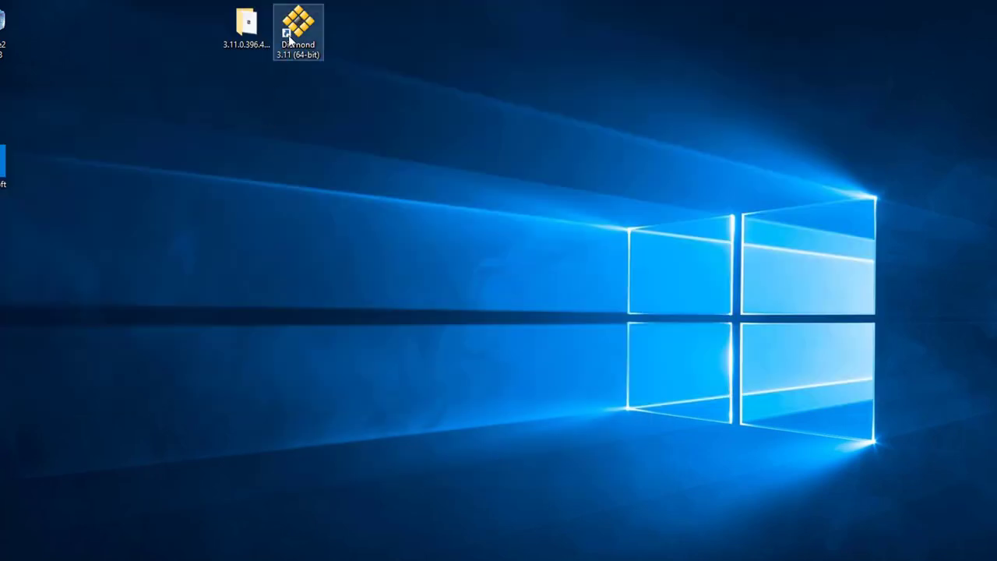
Launch Lattice Diamond 3.11 (64-bit) from its desktop icon
double_click(289, 34)
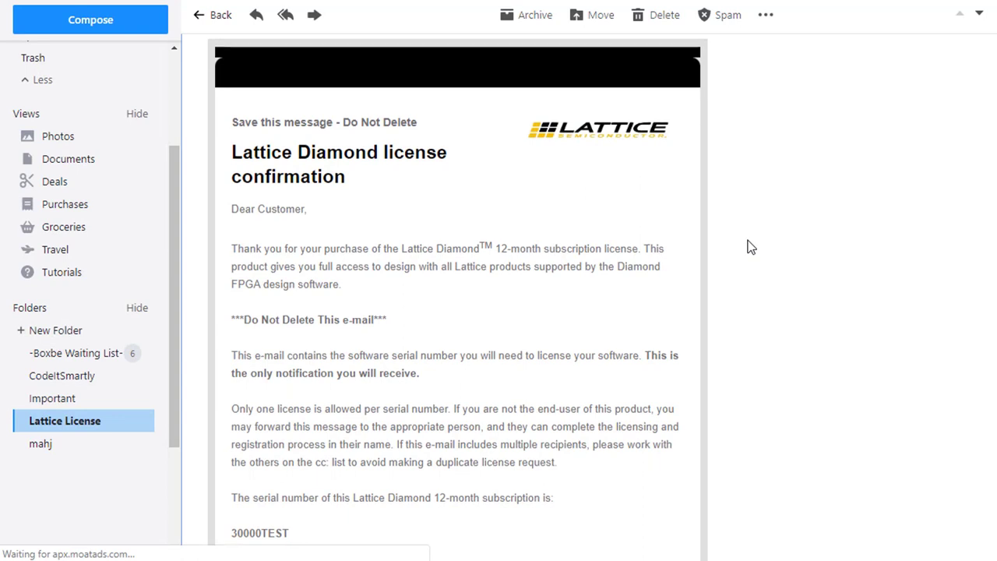
Scroll the 12-month subscription email and highlight its serial number
scroll(750, 246, down, 1)
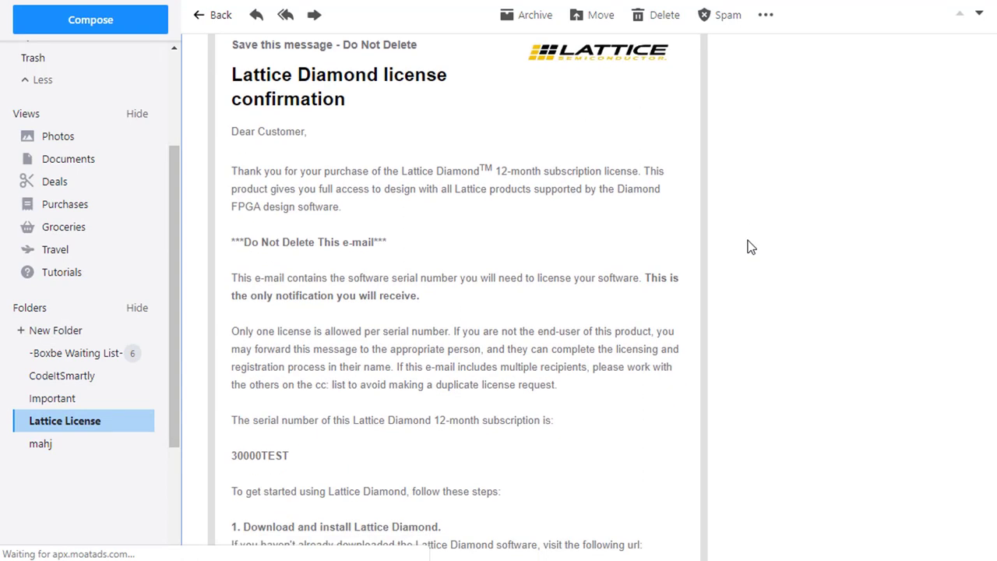
drag(245, 460, 231, 458)
key(ctrl+c)
scroll(519, 408, down, 3)
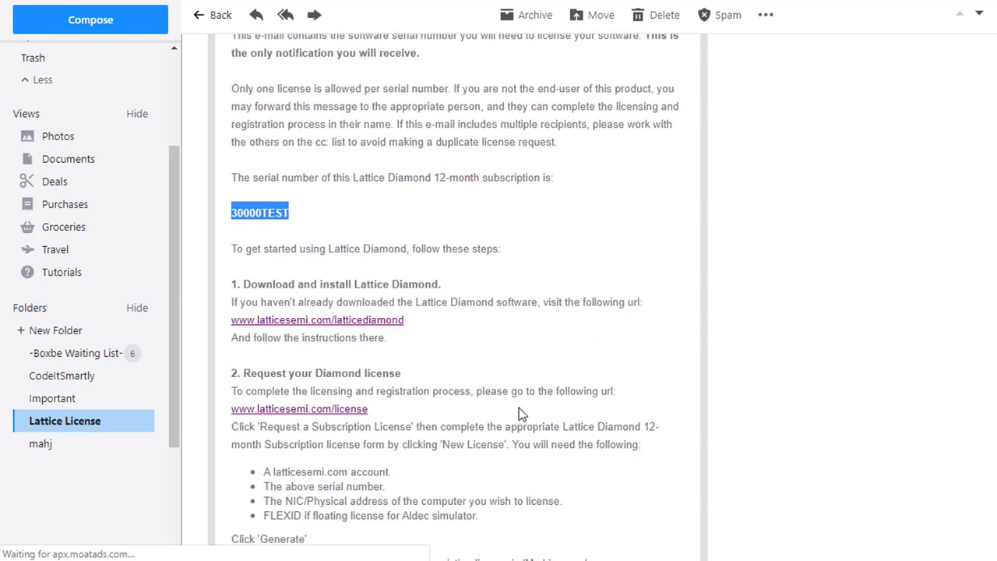
scroll(519, 408, down, 1)
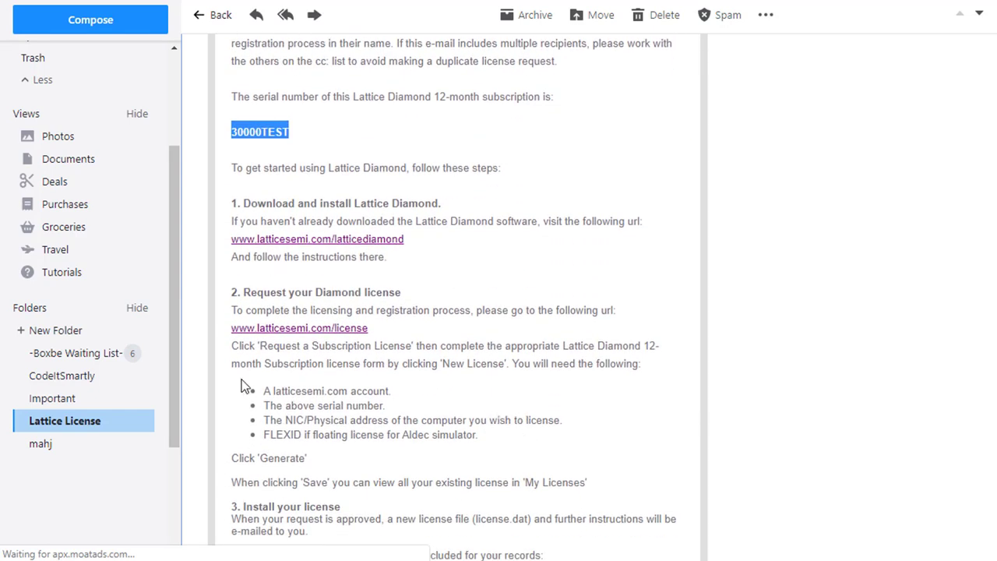
Highlight the account, serial number, NIC and FLEXID requirements, then open latticesemi.com/license
drag(265, 389, 407, 401)
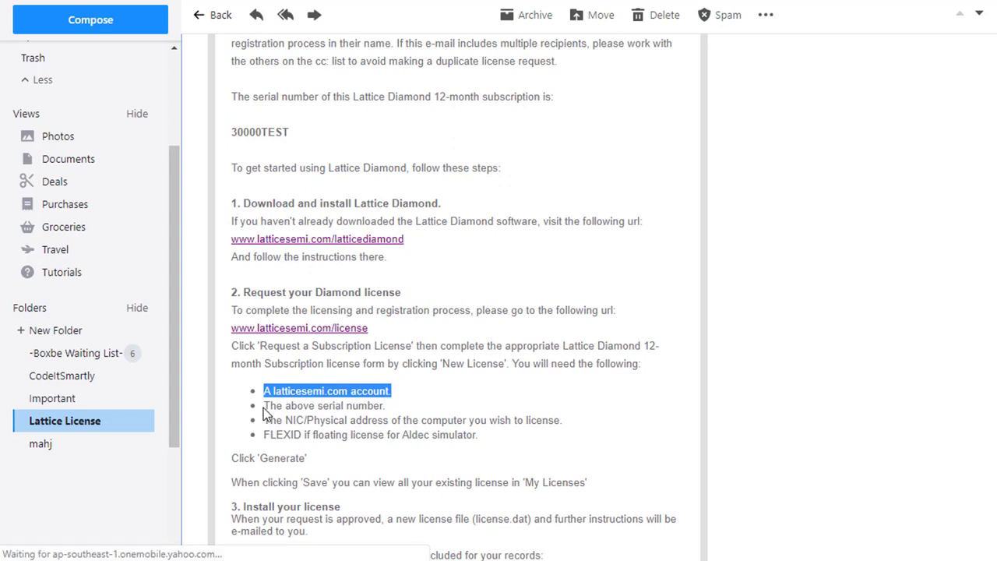
drag(263, 408, 395, 410)
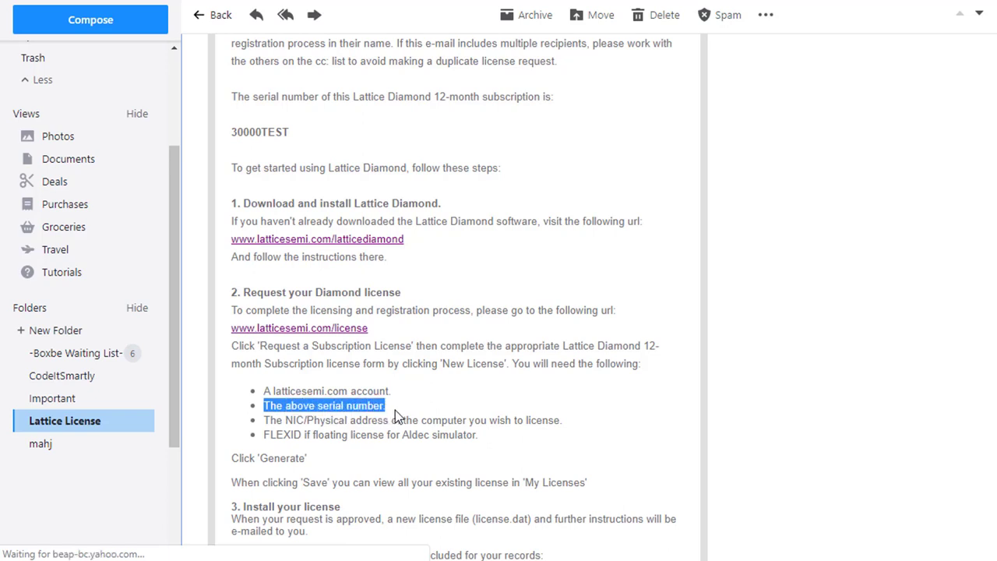
click(259, 428)
drag(260, 429, 556, 424)
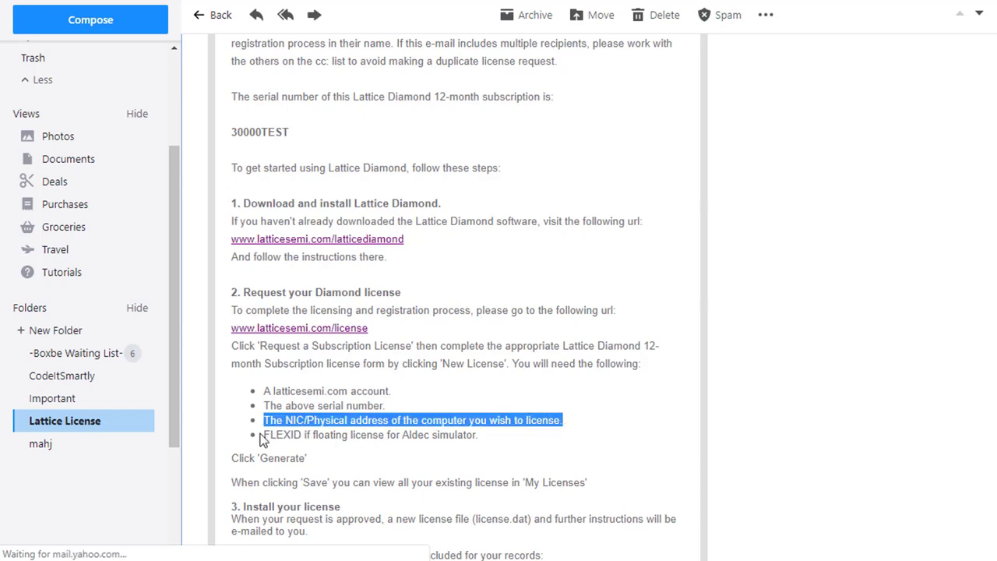
drag(261, 434, 459, 437)
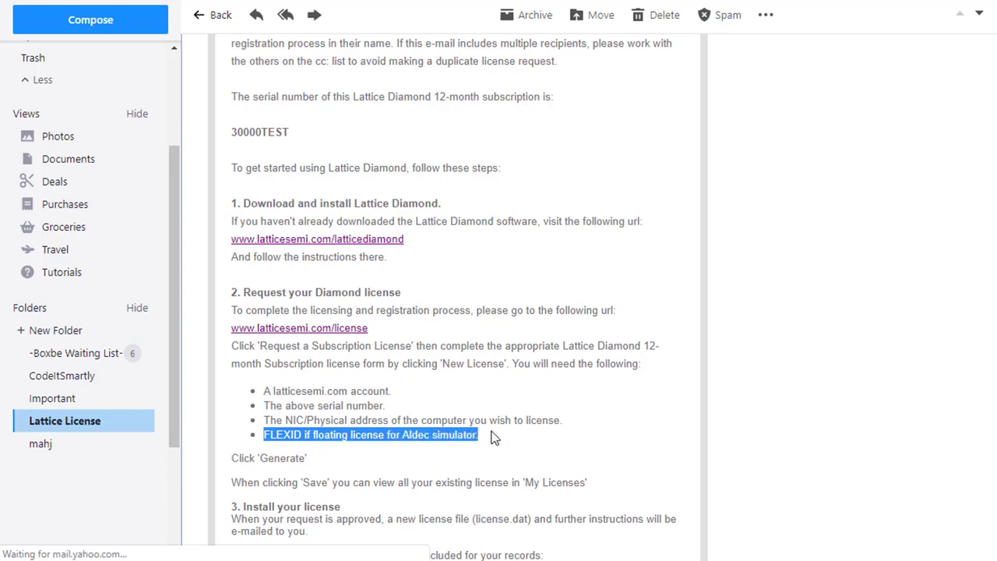
click(351, 335)
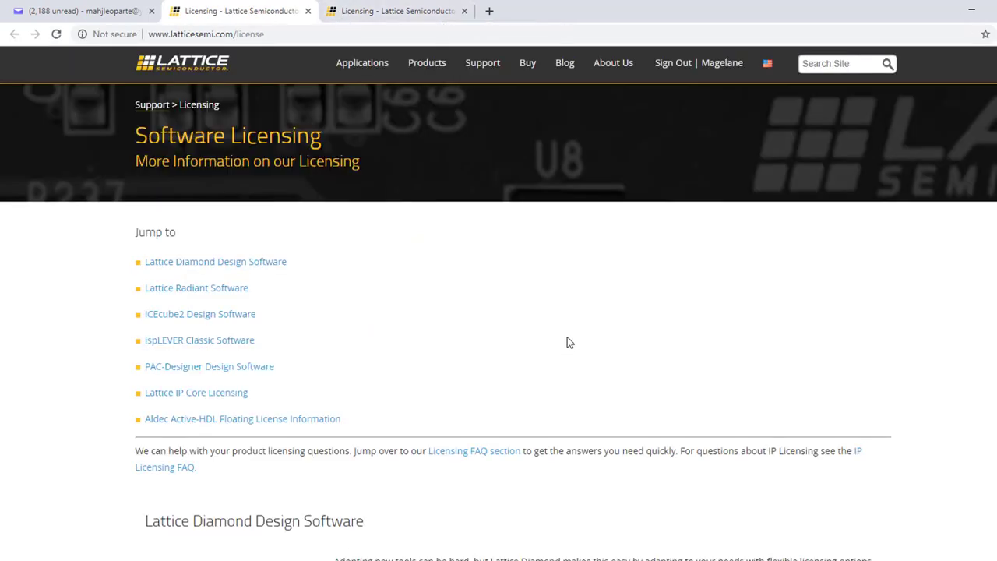
Start a New License request for the Diamond 12-month subscription from the Subscription Licensing page
click(270, 265)
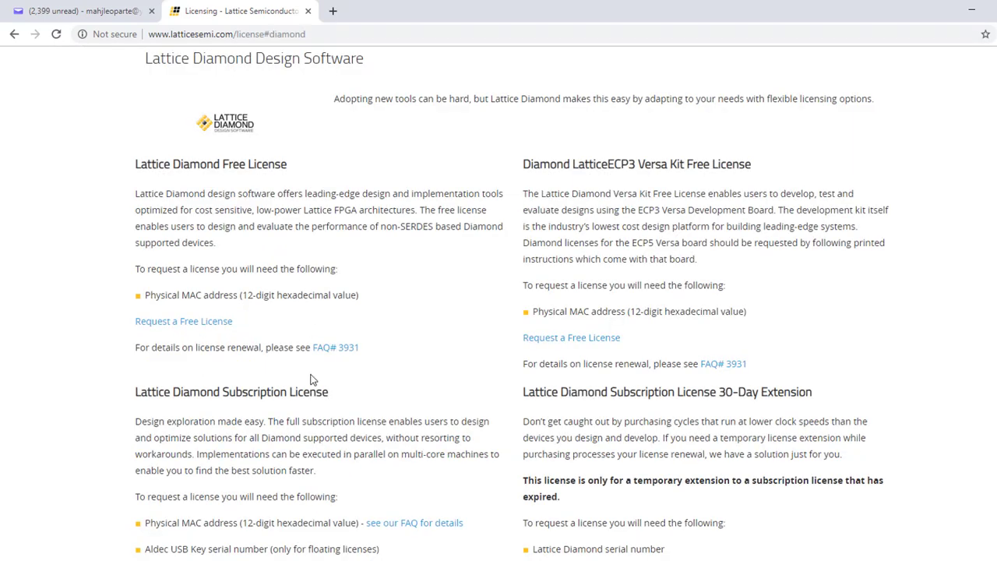
scroll(326, 460, down, 2)
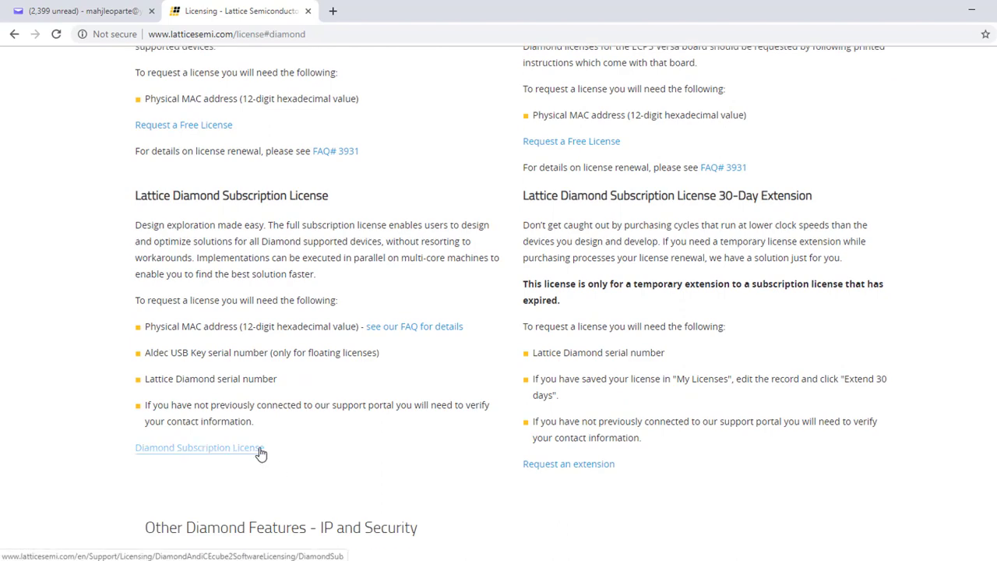
click(261, 450)
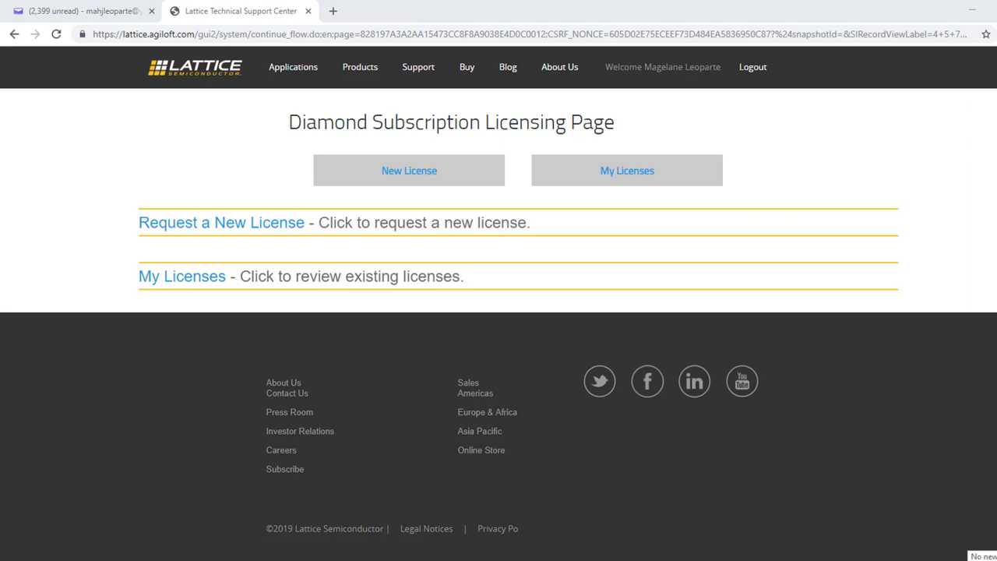
click(409, 171)
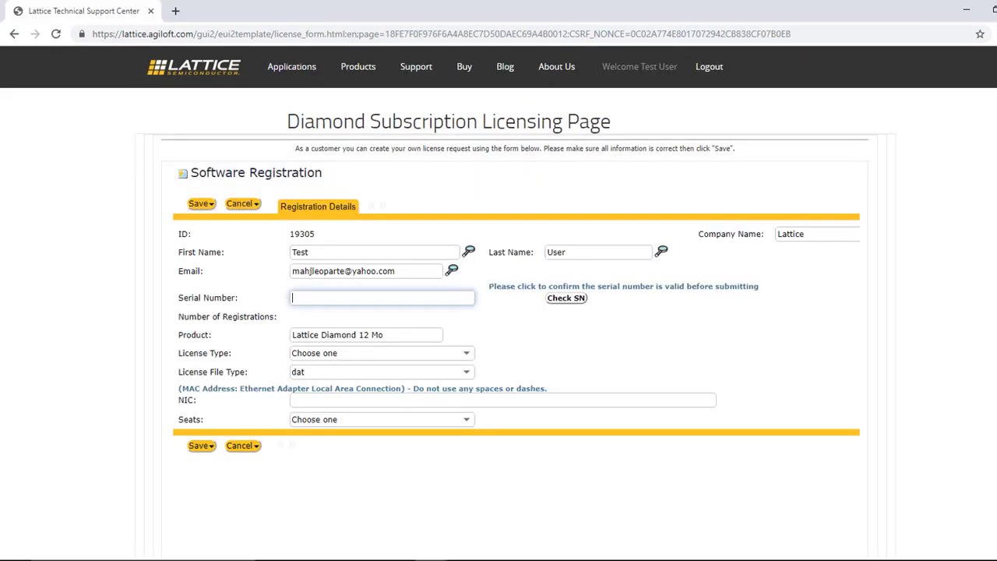
Paste the serial number, validate it with Check SN, and set License Type to Node Locked
key(ctrl+v)
click(568, 298)
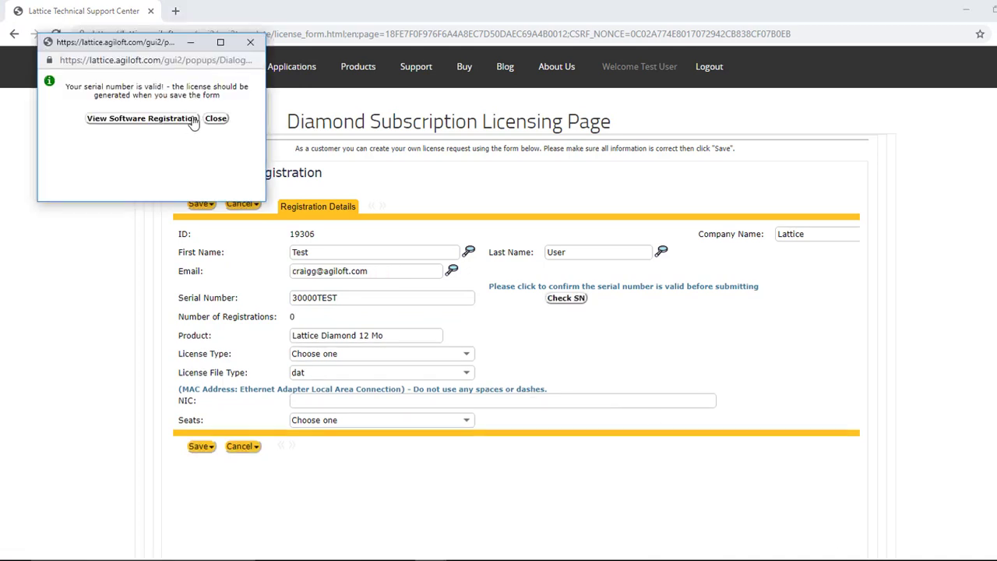
click(216, 118)
click(315, 356)
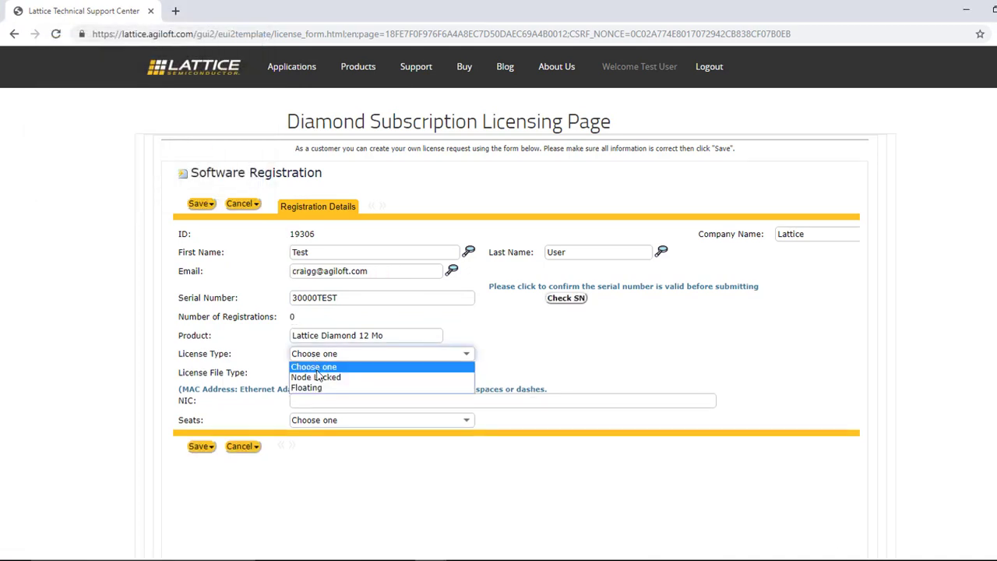
click(317, 377)
Paste the MAC address into NIC, strip its dashes, and save the registration
click(341, 403)
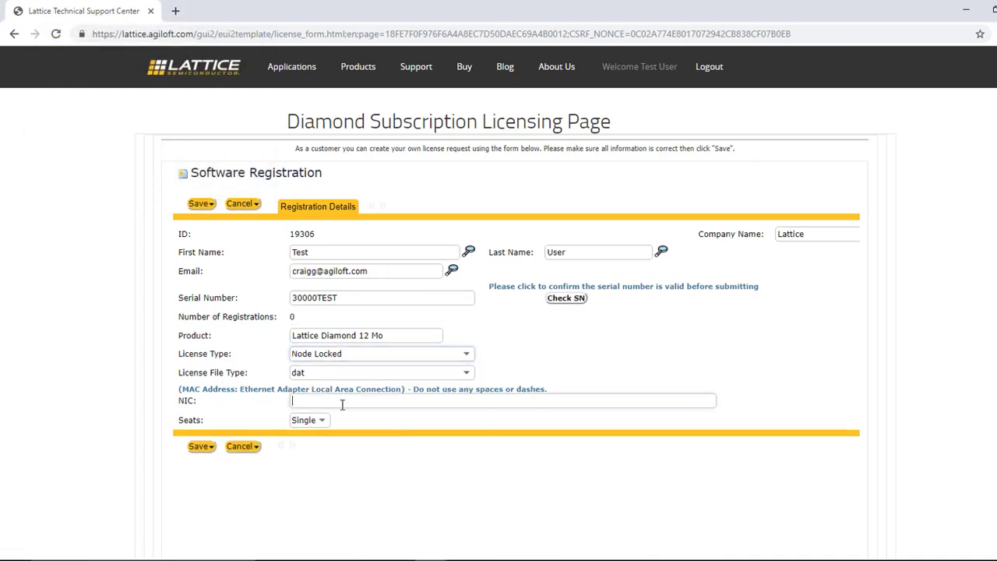
key(ctrl+v)
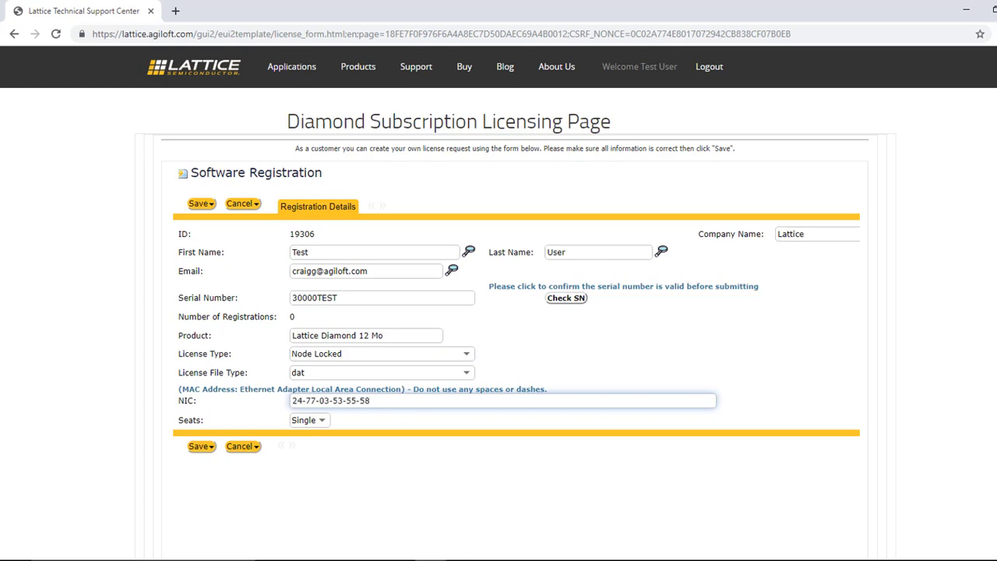
key(Left)
key(Left)
key(BackSpace)
key(Left)
key(Left)
key(BackSpace)
key(Left)
key(Left)
key(BackSpace)
key(Left)
key(Left)
key(BackSpace)
key(Left)
key(Left)
key(BackSpace)
click(198, 446)
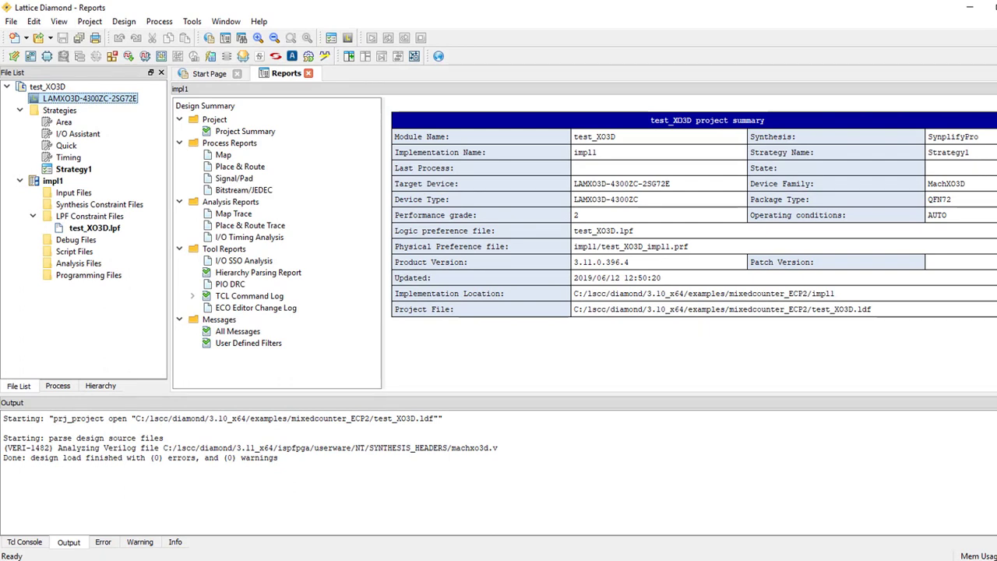
Change test_XO3D's target device to LFEC1E-3T100C from the LatticeEC family
double_click(91, 101)
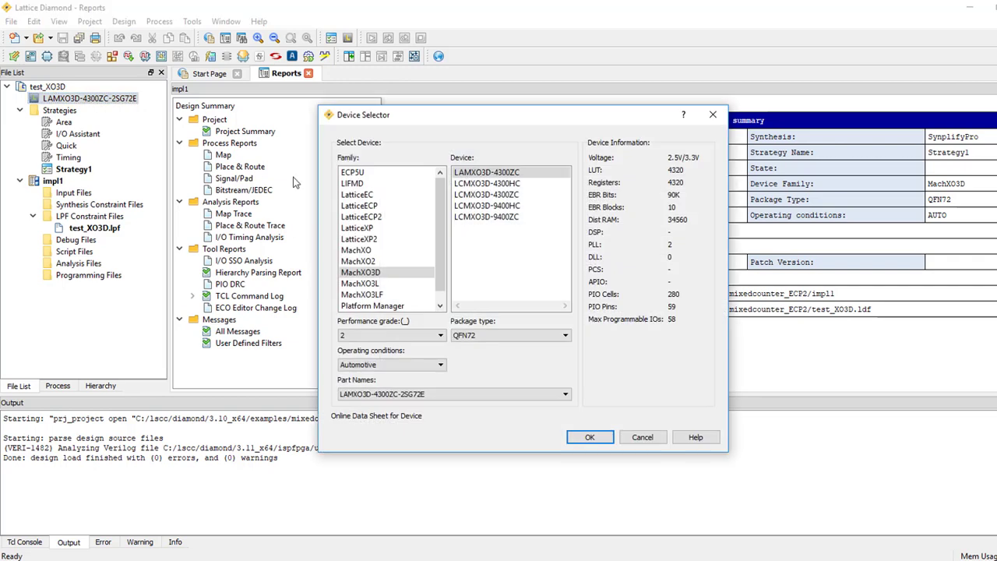
click(359, 175)
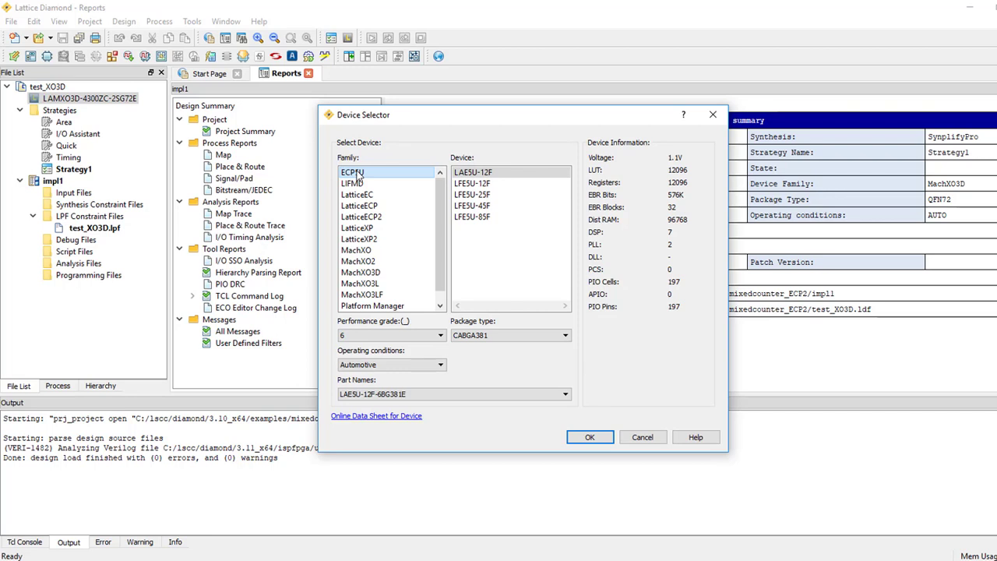
scroll(370, 187, down, 1)
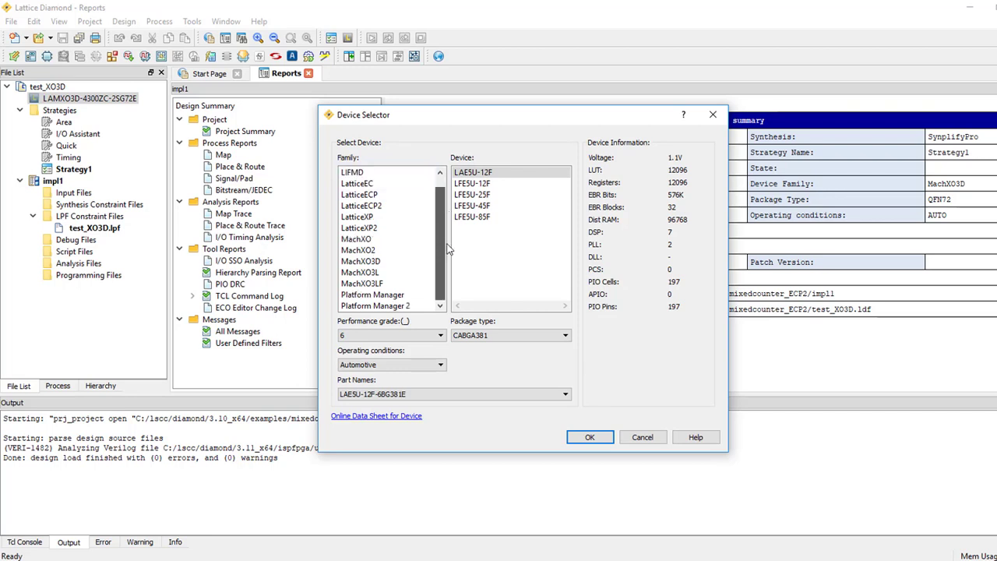
click(370, 185)
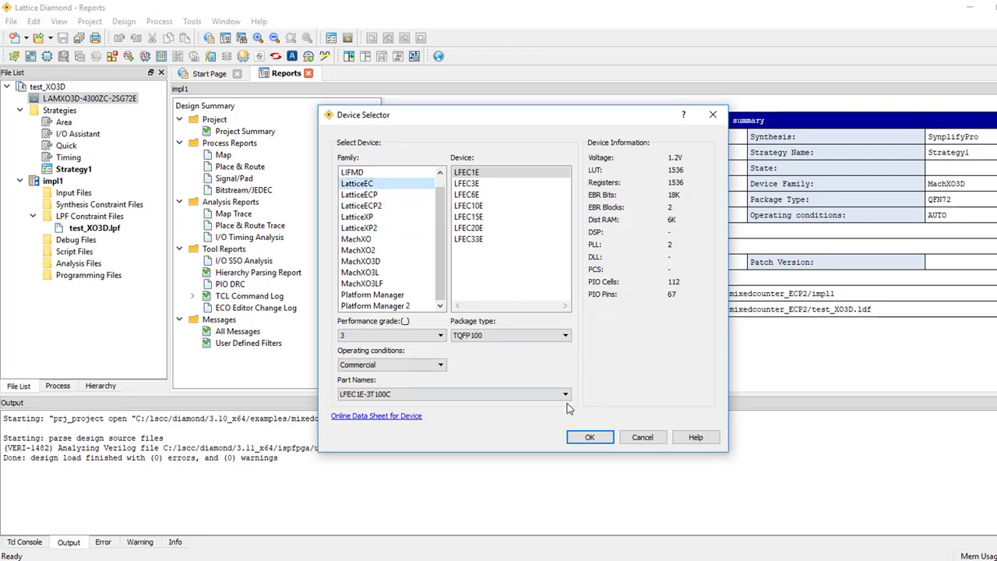
click(590, 437)
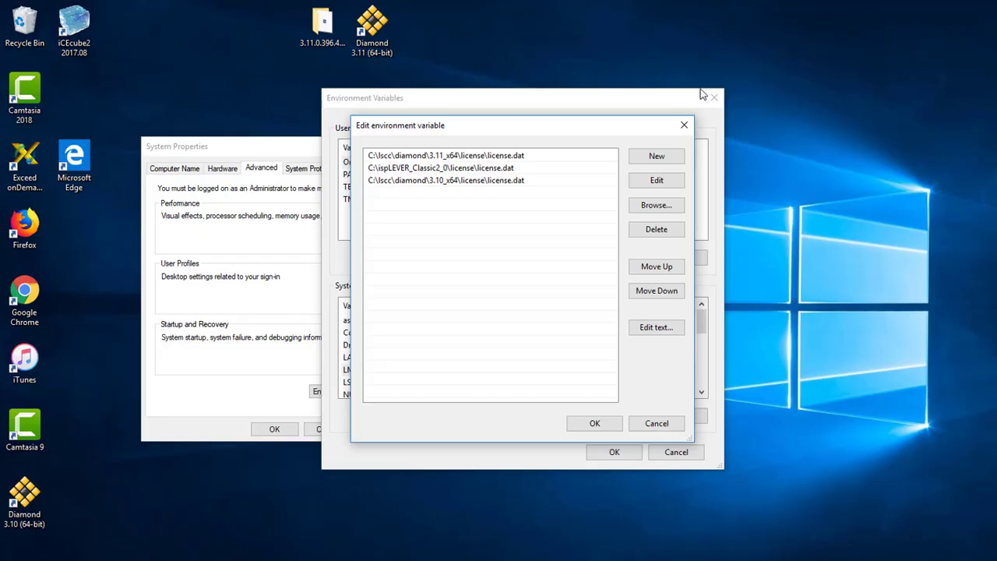
click(653, 156)
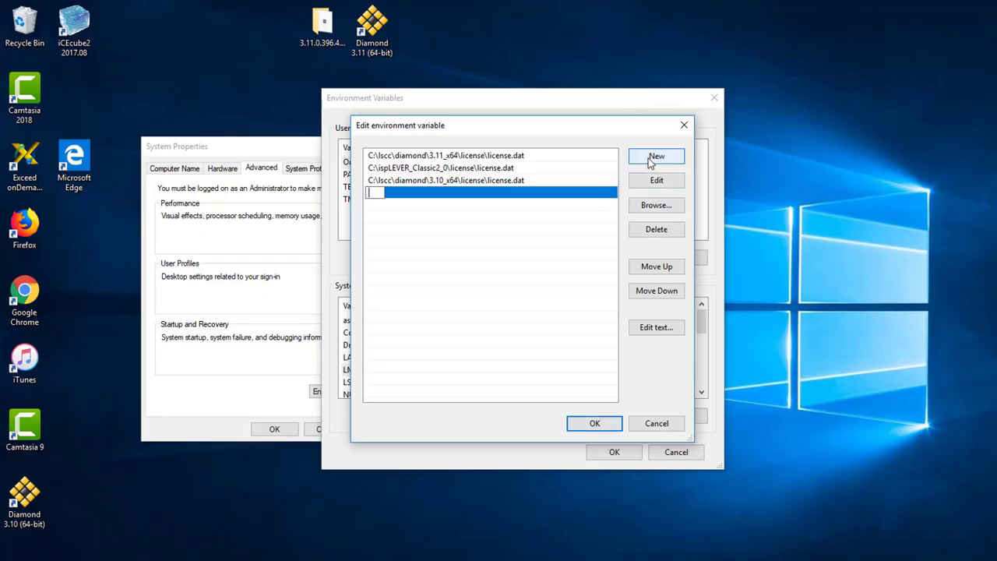
Add C:\lscc\diamond\3.11_x64\license\license_full.dat as a fourth LM_LICENSE_FILE path and save
key(ctrl+v)
text(\license_full.dat)
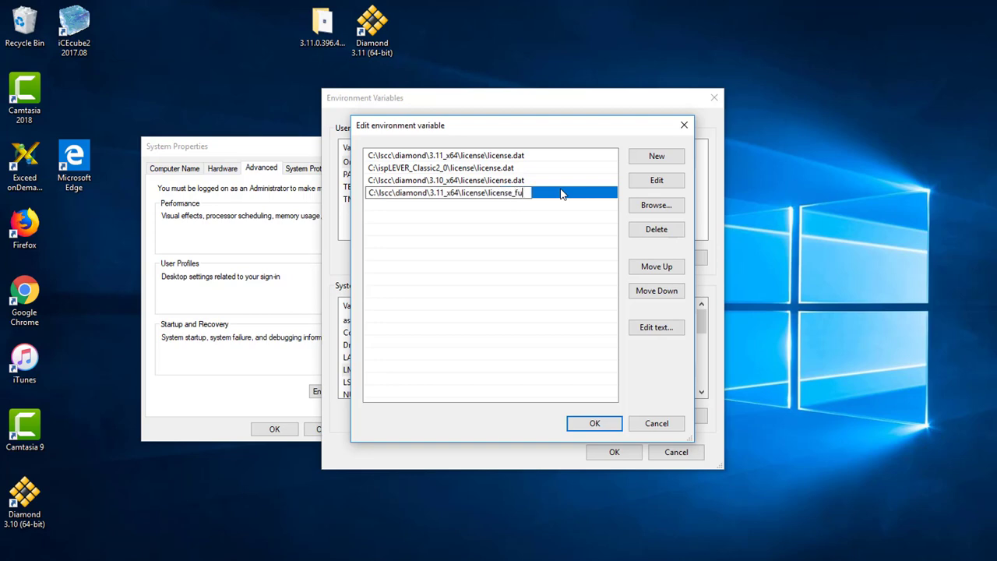
key(Return)
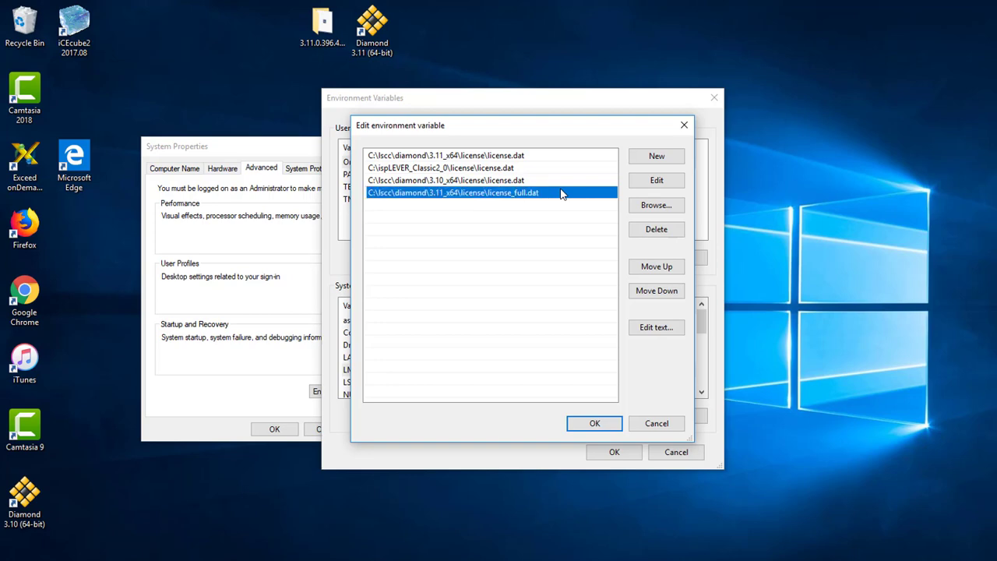
click(596, 423)
click(613, 454)
click(292, 430)
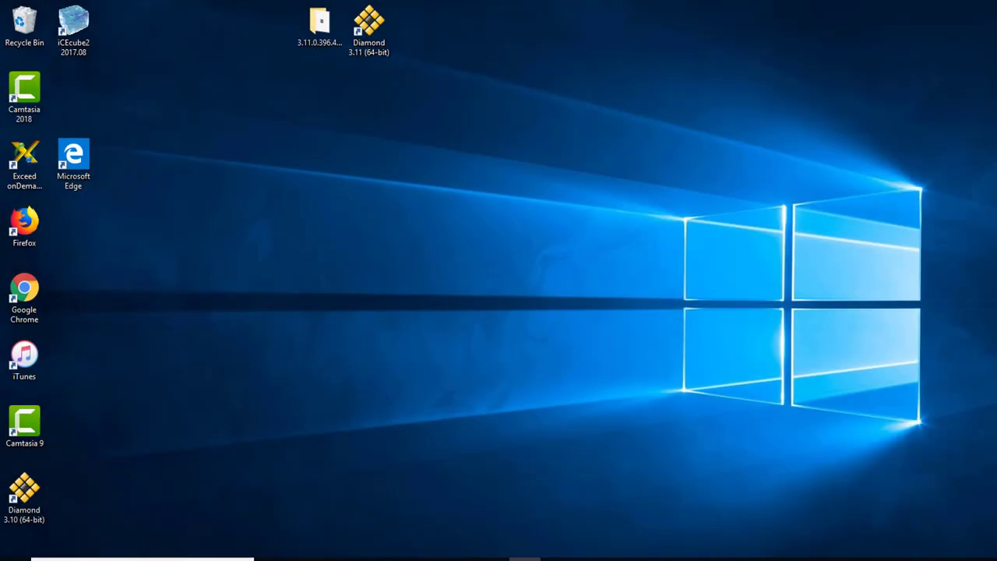
Relaunch Diamond 3.11, reopen test_XO3D, and retarget it to LatticeECP3 LFE3-35EA-6FTN256C
double_click(370, 41)
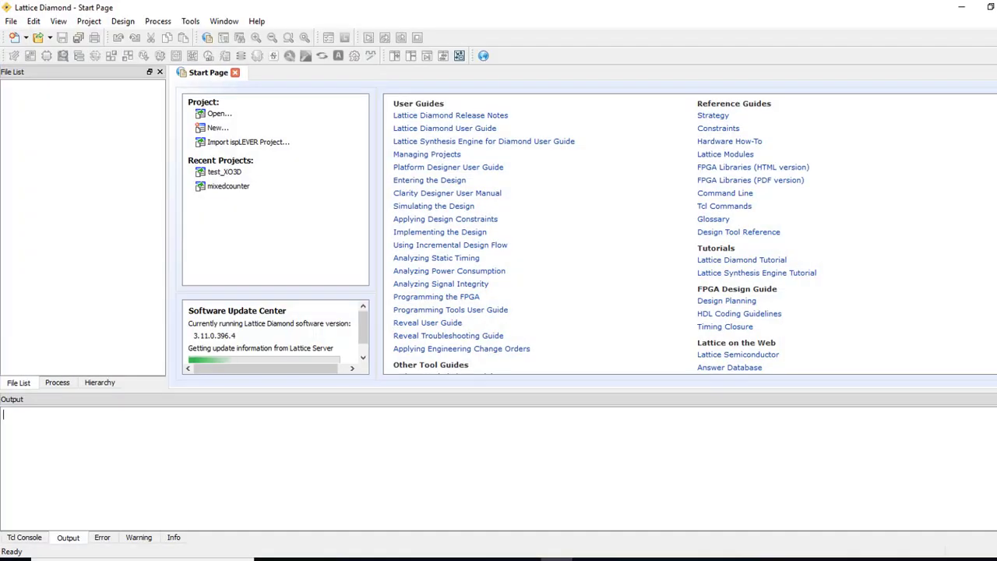
click(224, 172)
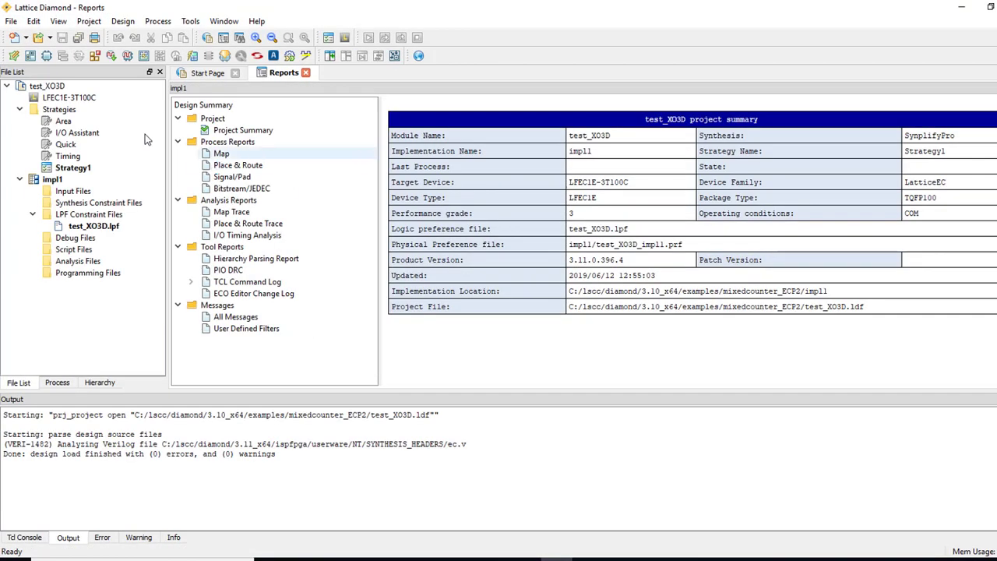
double_click(78, 99)
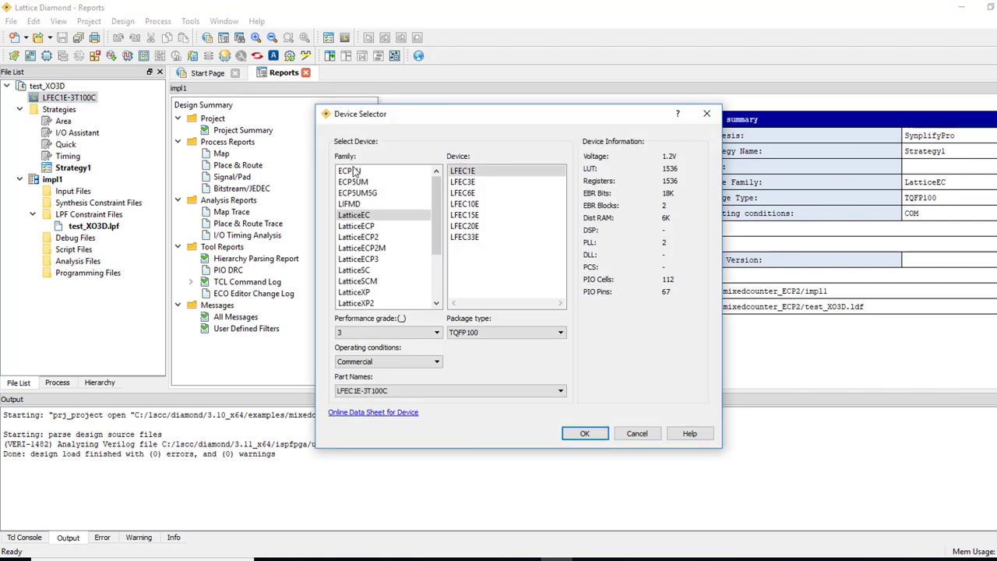
click(359, 181)
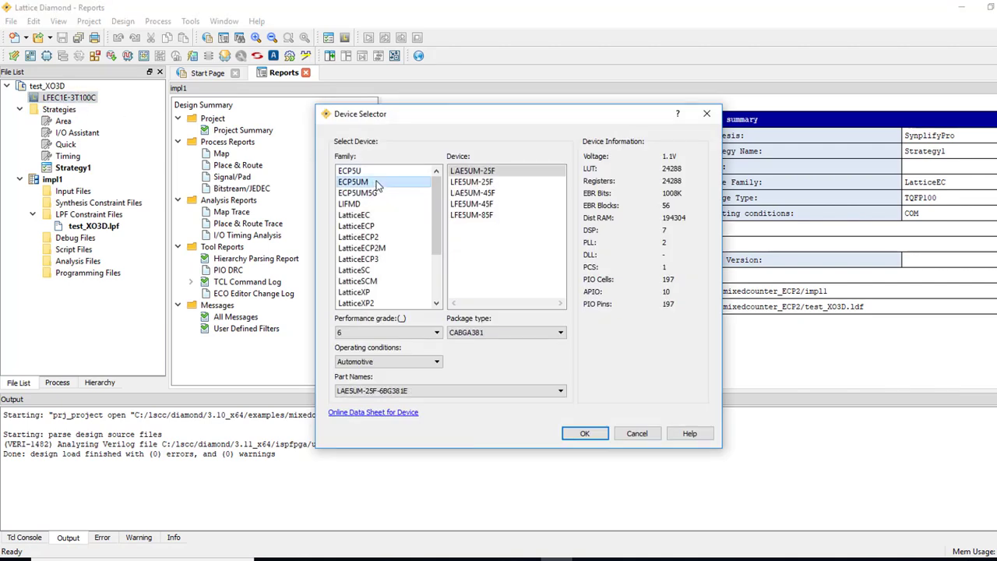
click(381, 264)
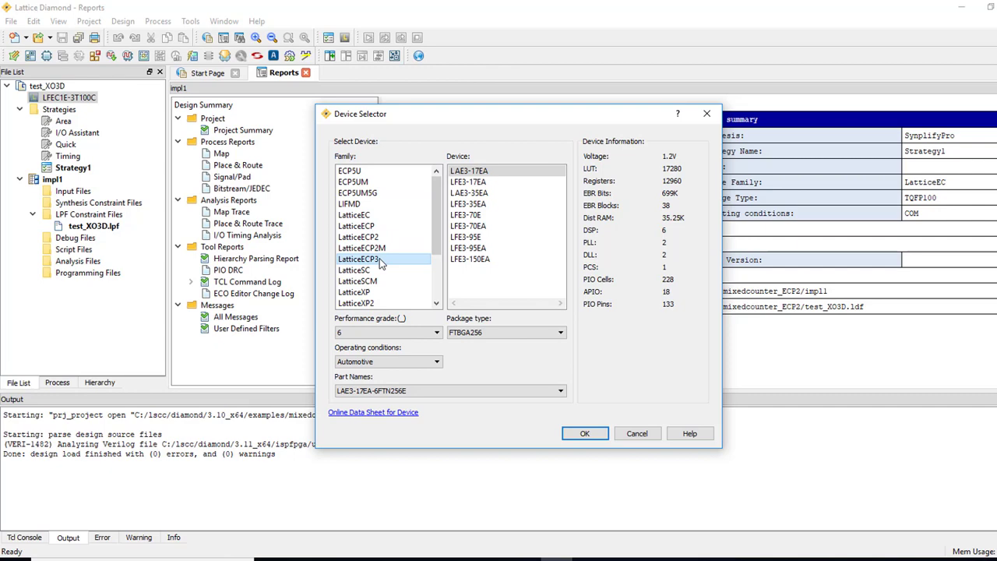
click(489, 206)
click(585, 433)
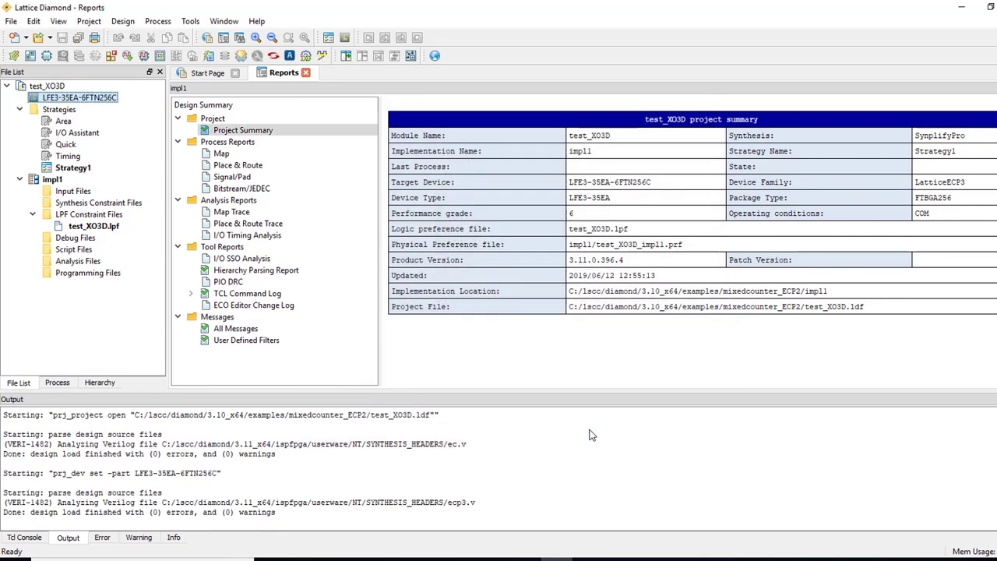